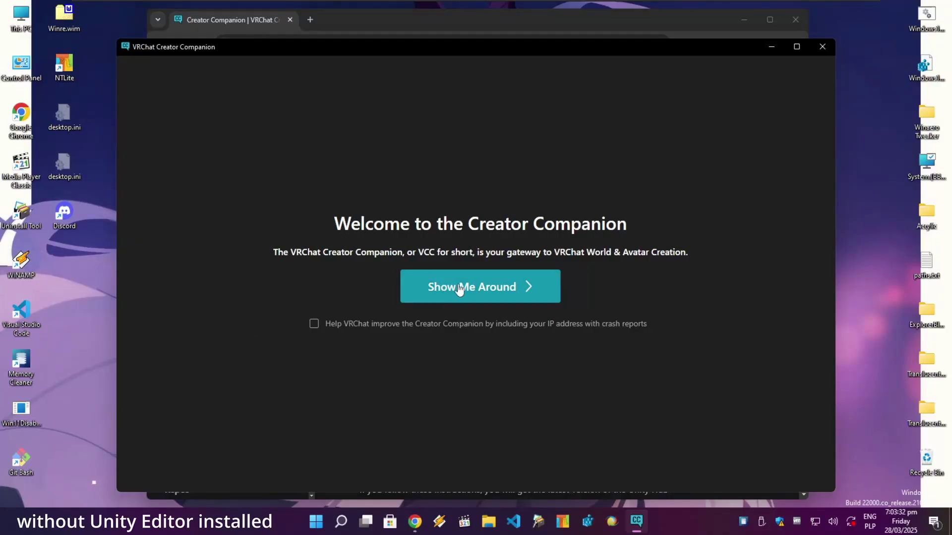
Step: Begin the introductory tour from the Welcome screen with Show Me Around
left_click(443, 292)
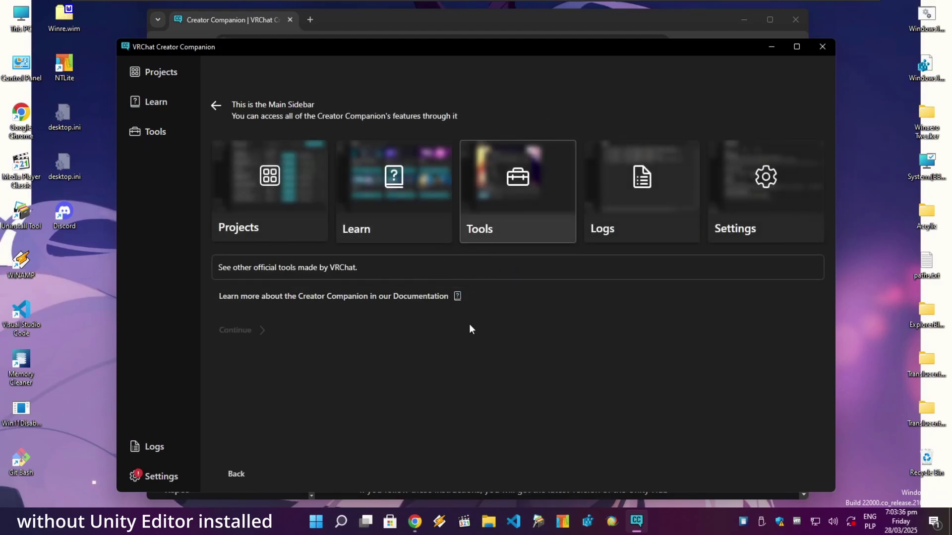
Step: Complete the tour, choosing Install Later and Skip Unity Install for the Unity Editor
left_click(247, 321)
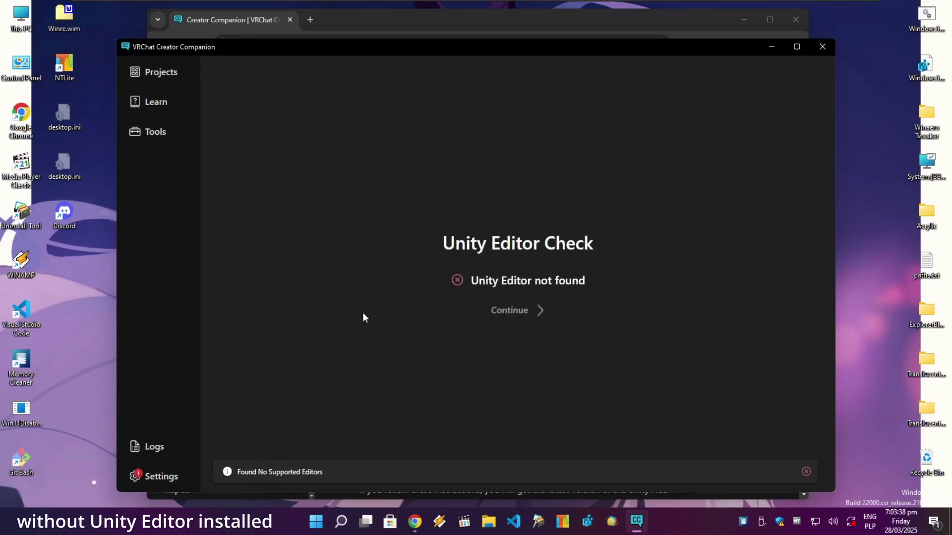
left_click(509, 310)
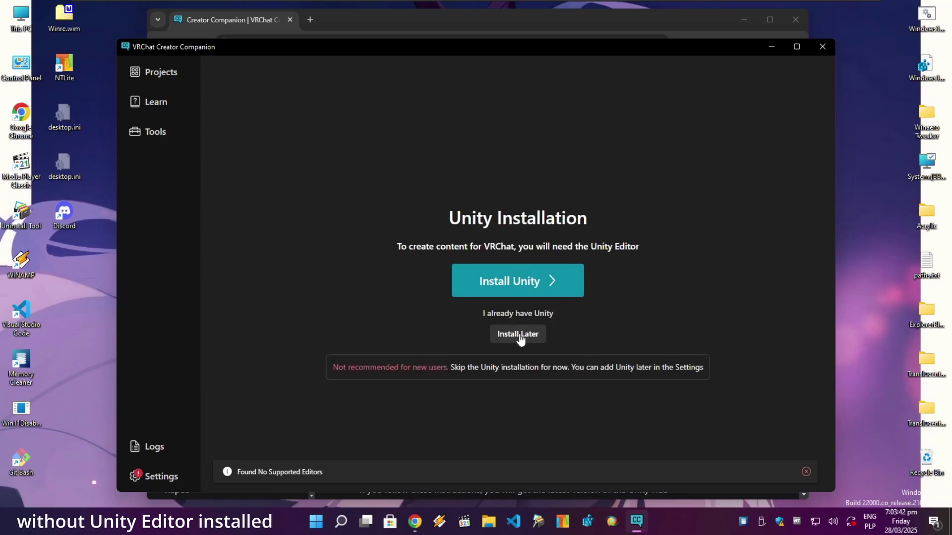
left_click(520, 335)
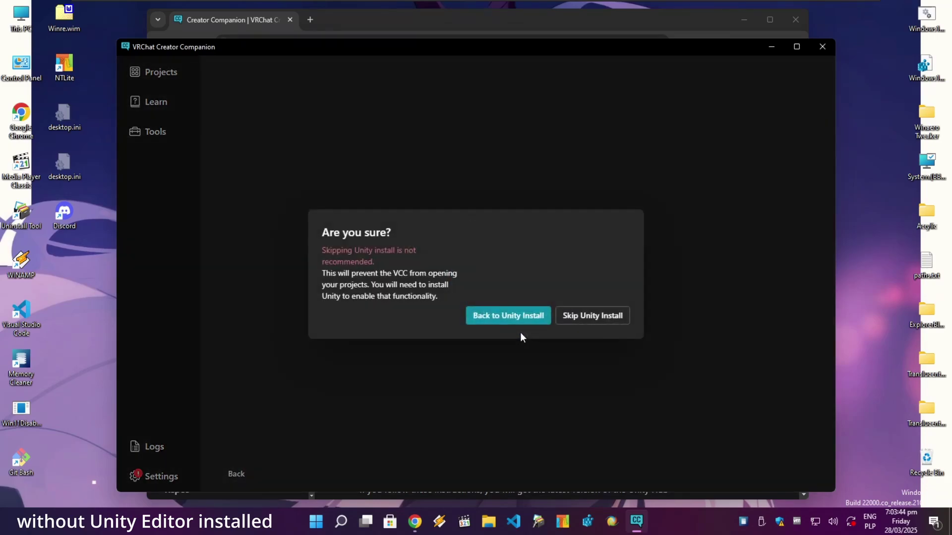
left_click(574, 319)
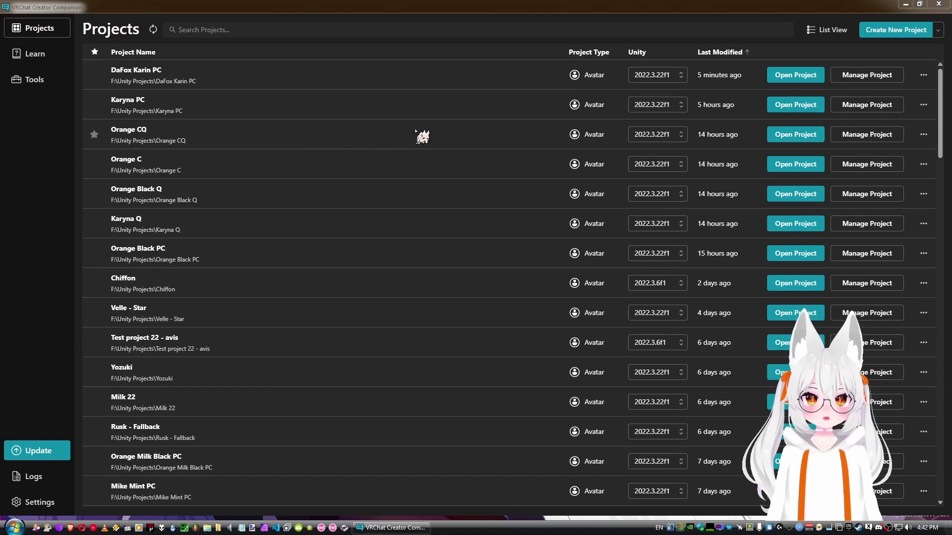
scroll(421, 130, "down", 8)
scroll(421, 131, "down", 10)
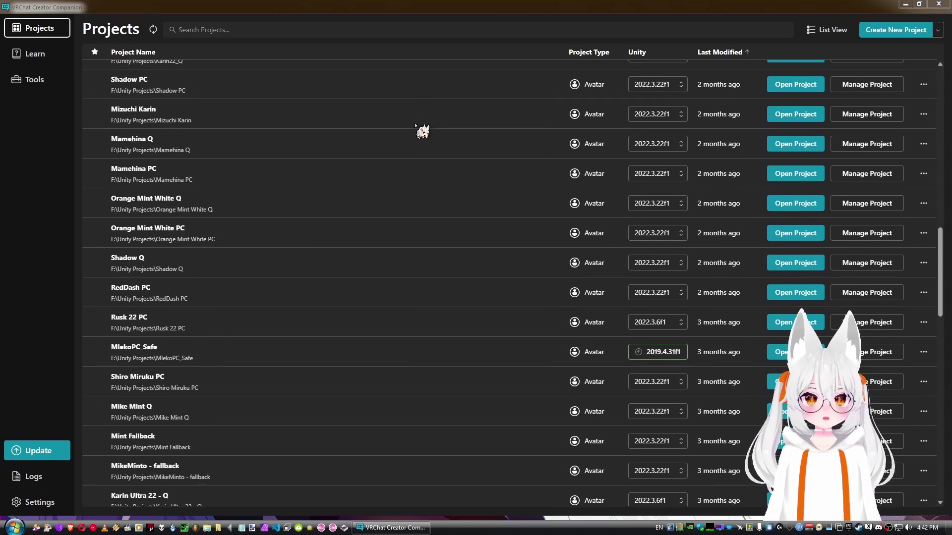
scroll(396, 123, "up", 18)
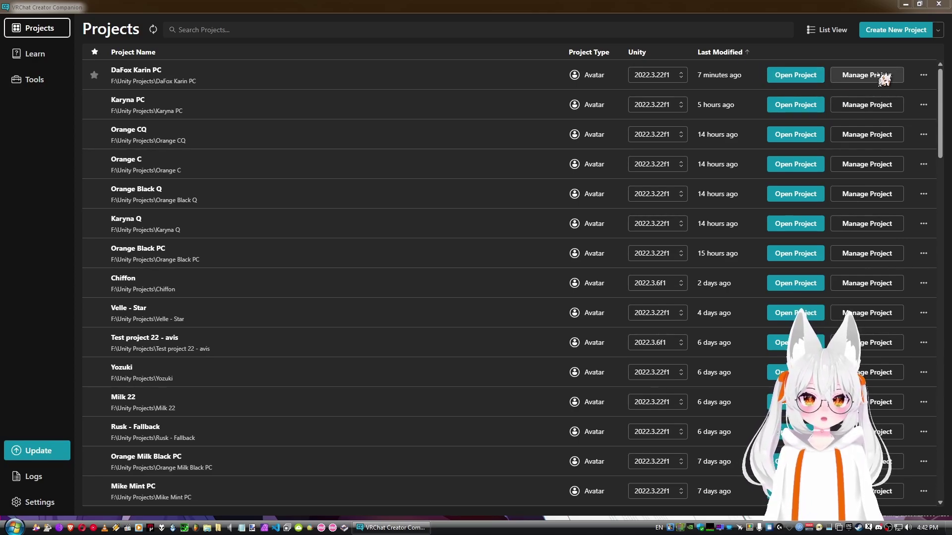
left_click(923, 74)
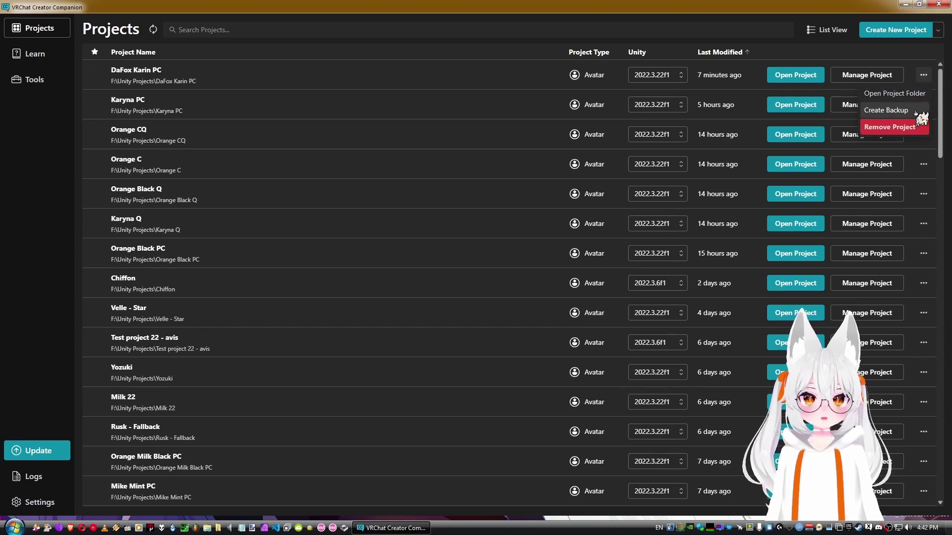
left_click(912, 55)
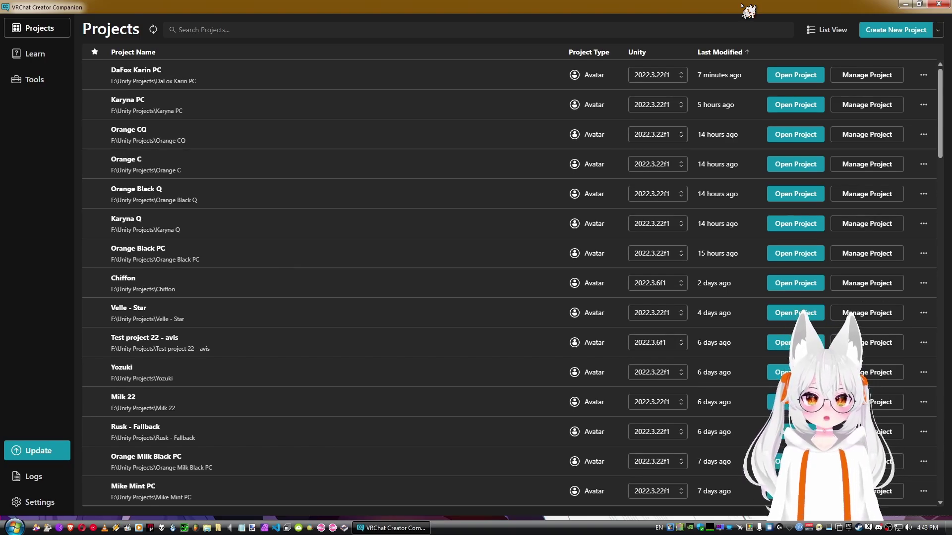
Step: Toggle projects to Grid View and back to List View, then reveal the add-existing-project option
left_click(818, 32)
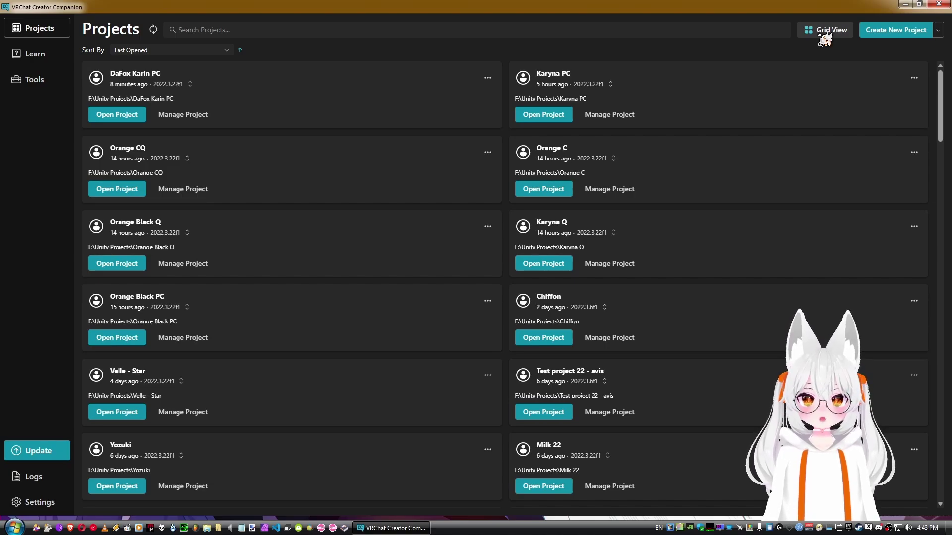
left_click(819, 32)
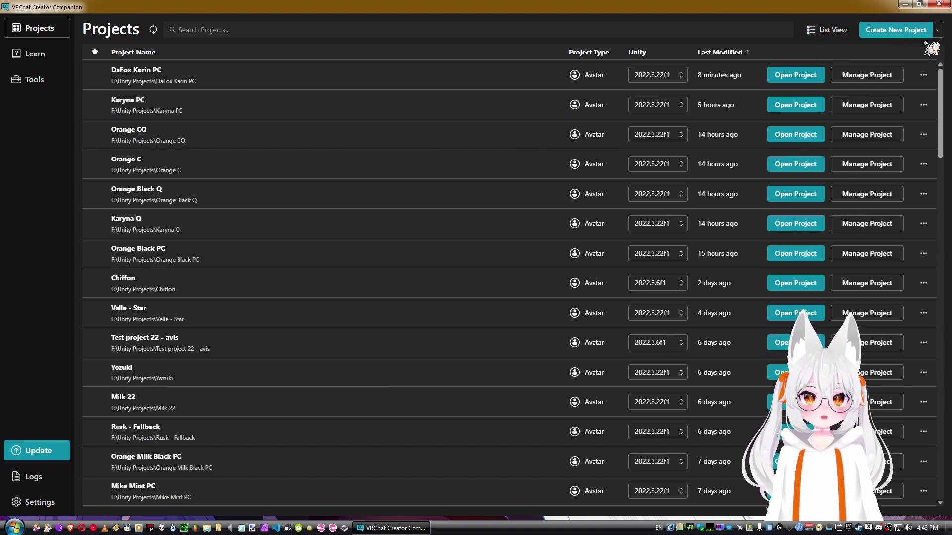
left_click(938, 31)
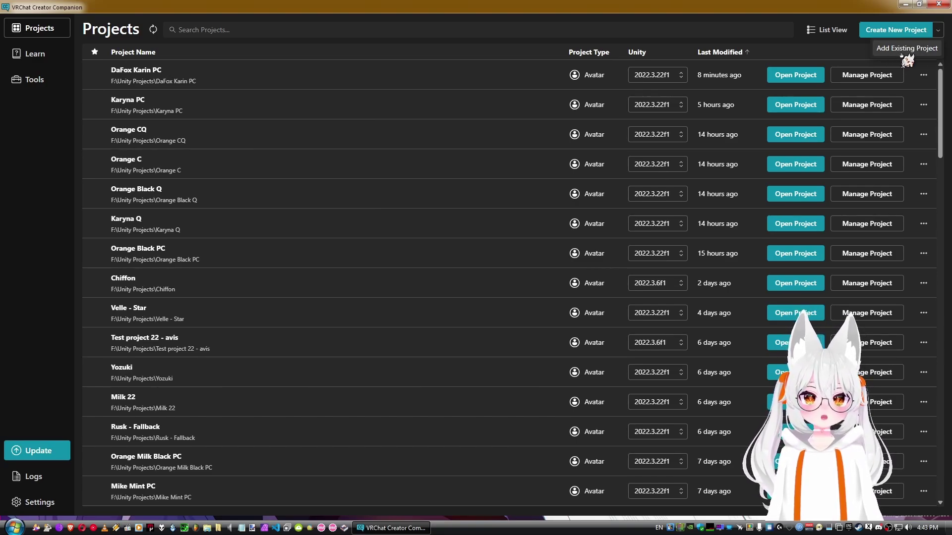
left_click(900, 52)
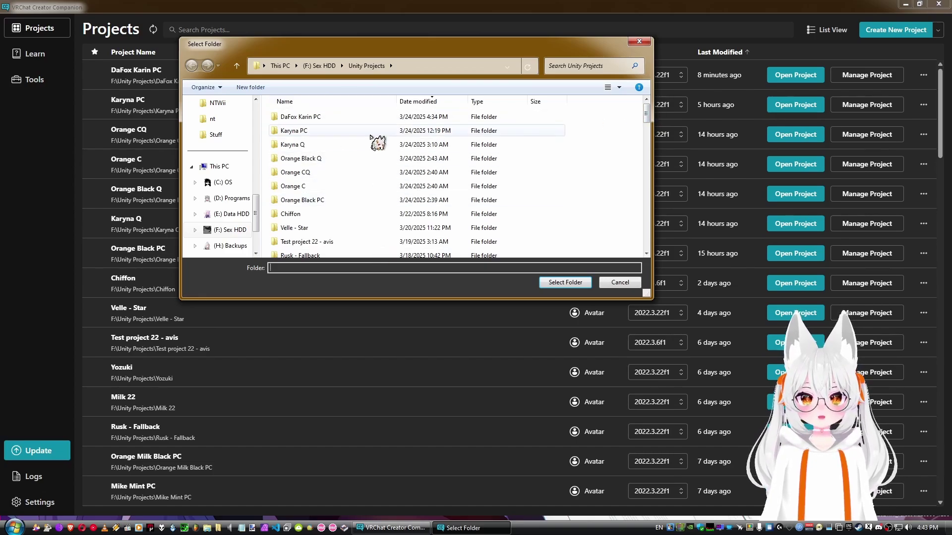
left_click(313, 131)
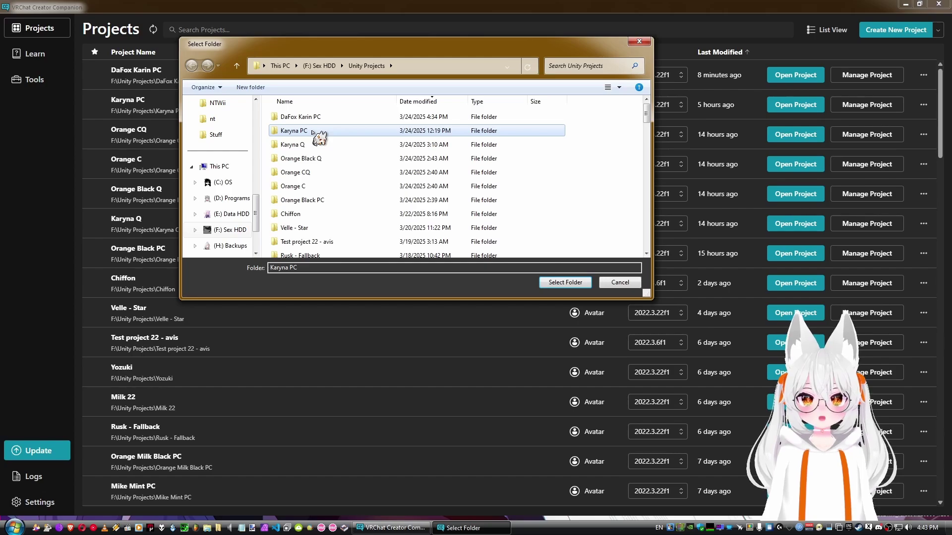
double_click(312, 132)
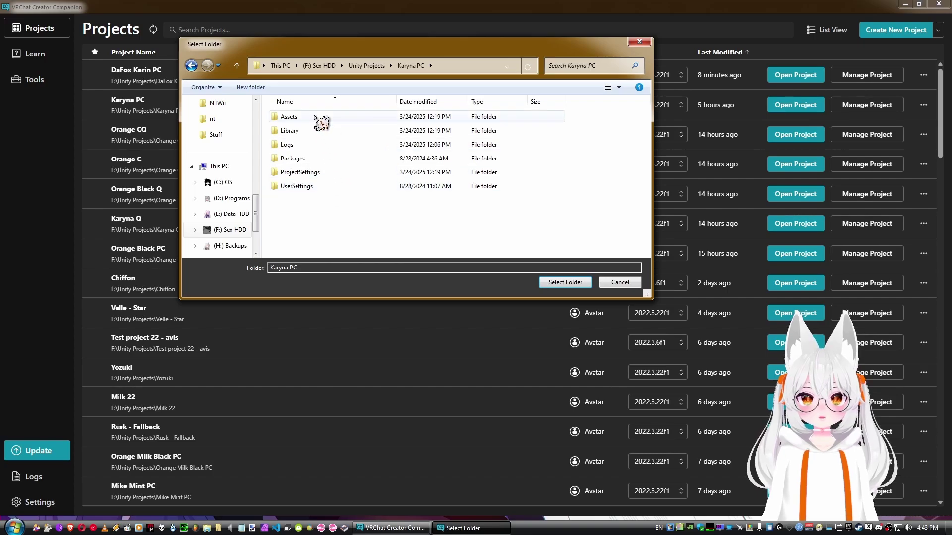
left_click(617, 283)
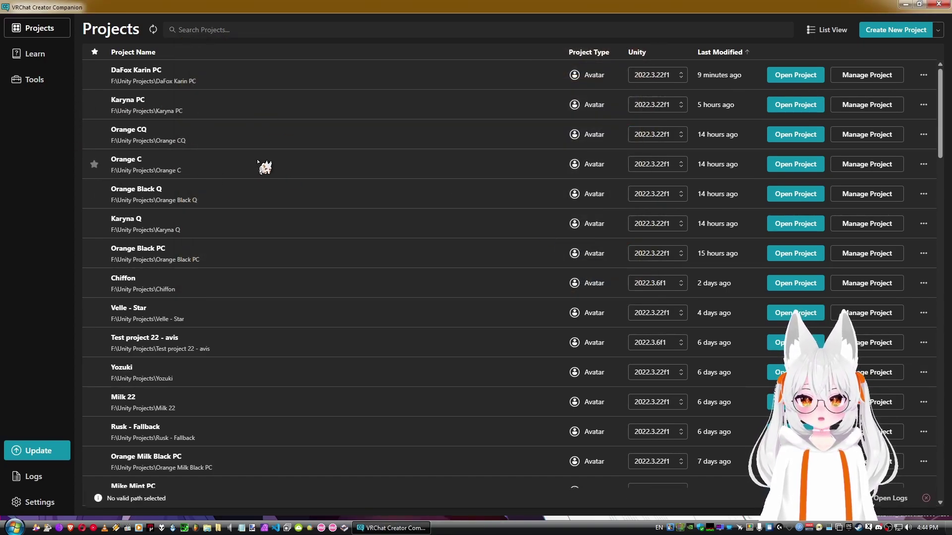
left_click(925, 499)
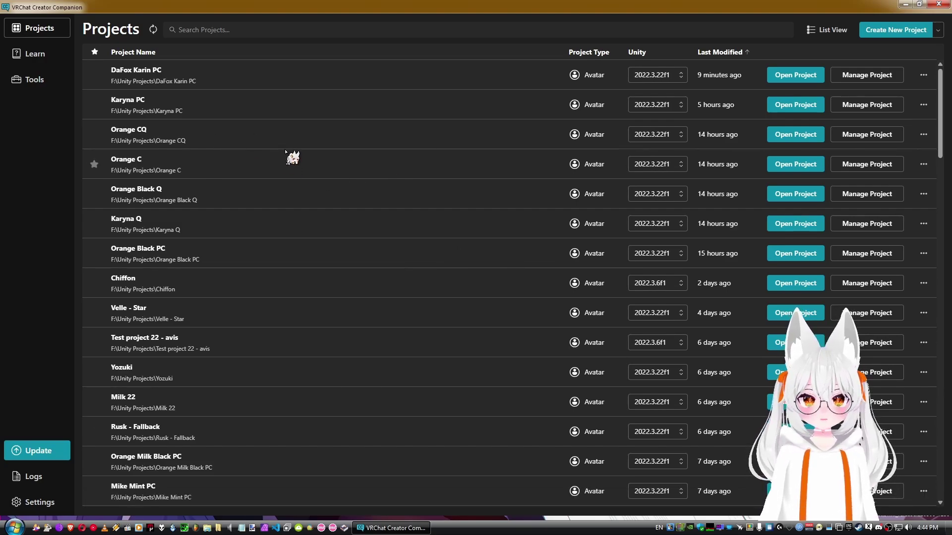
Step: Start a new project named 'karyna' stored under F:\Unity Projects
left_click(874, 34)
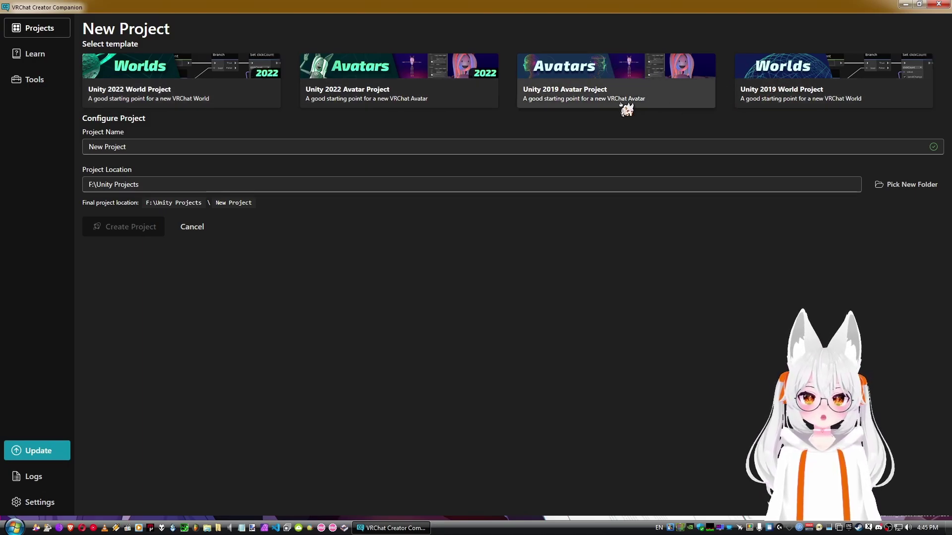
left_click(174, 148)
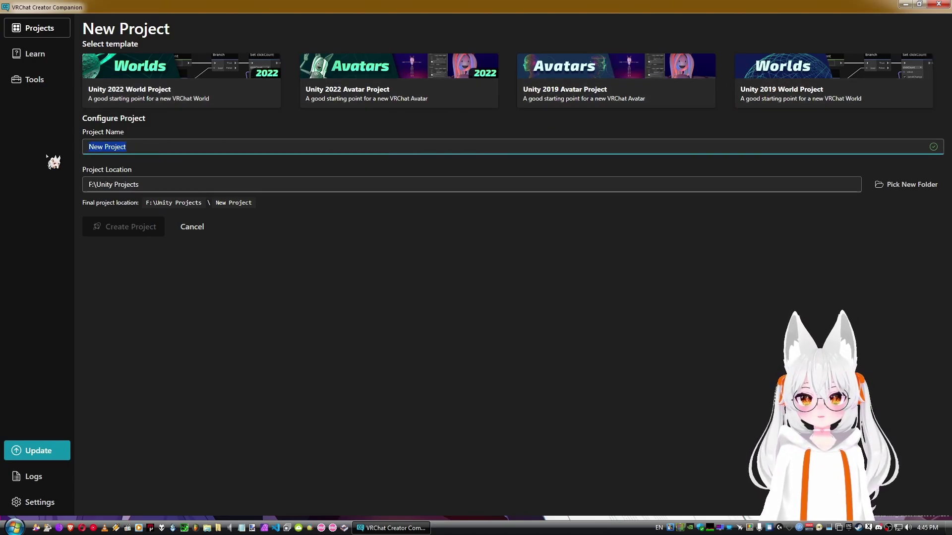
double_click(178, 148)
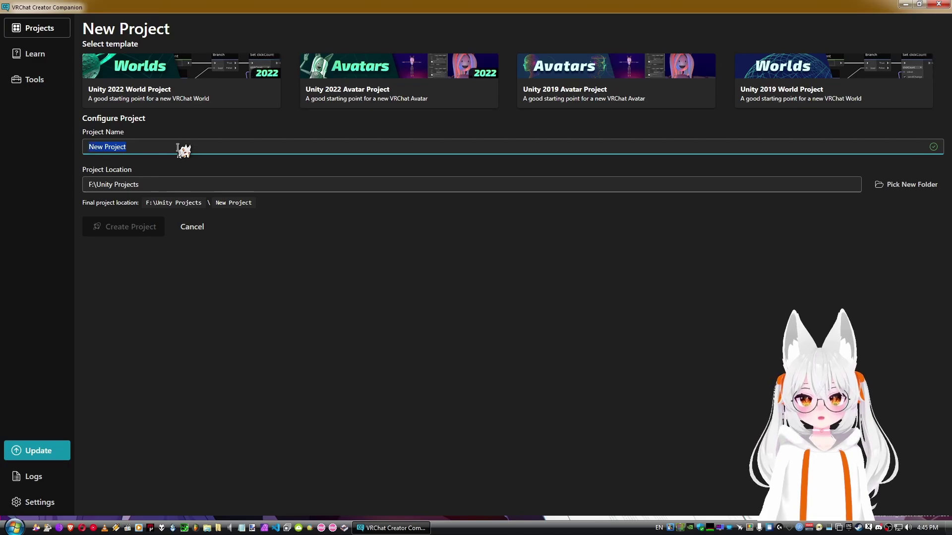
type("karyna")
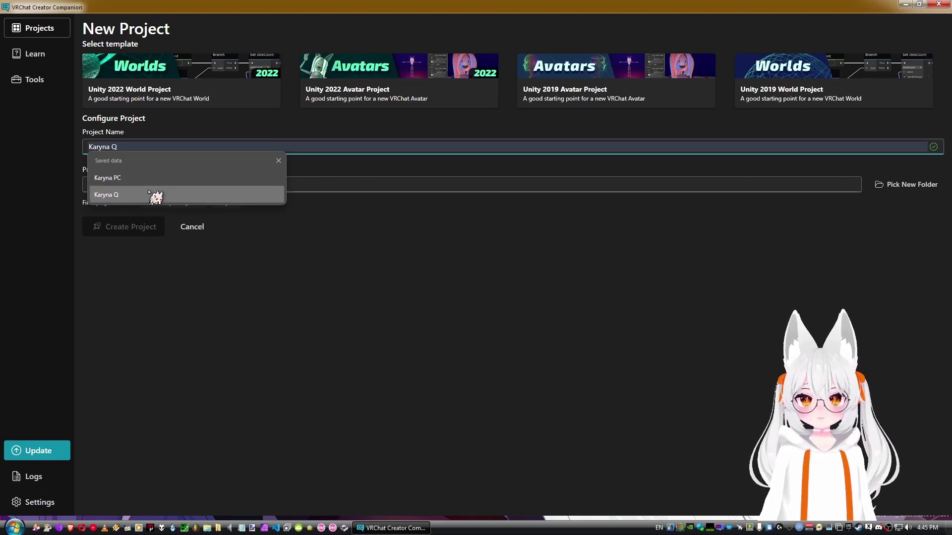
left_click(279, 160)
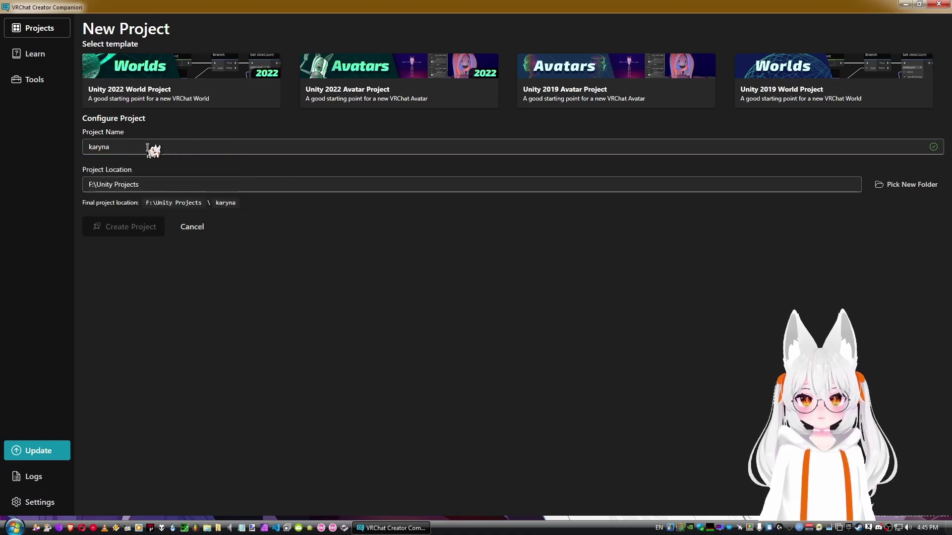
left_click(164, 183)
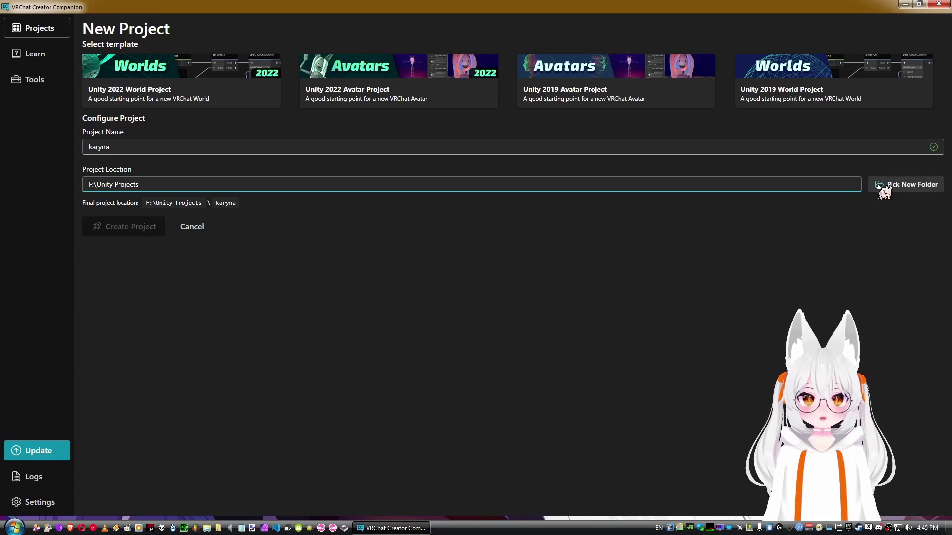
Step: Abandon the karyna New Project form and go back to the Projects list
triple_click(149, 185)
left_click(191, 181)
left_click(320, 227)
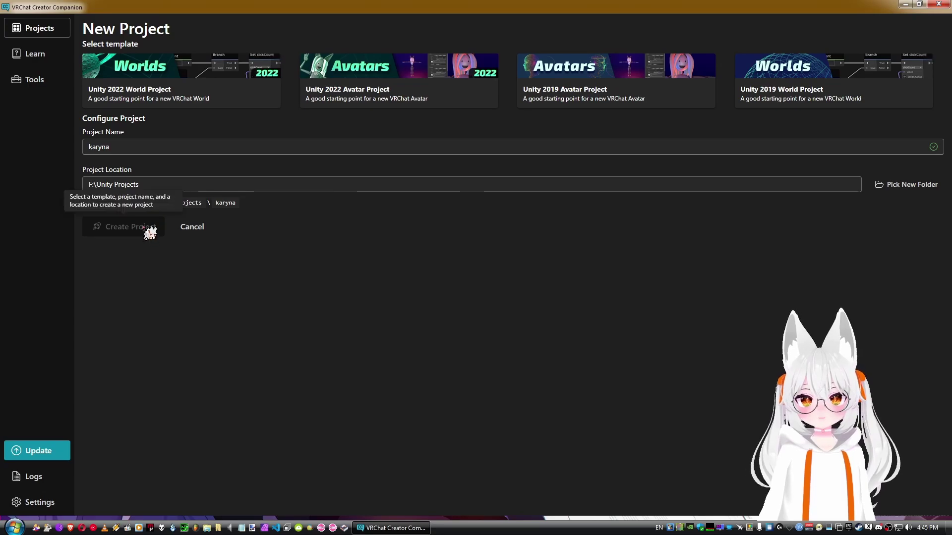
left_click(57, 31)
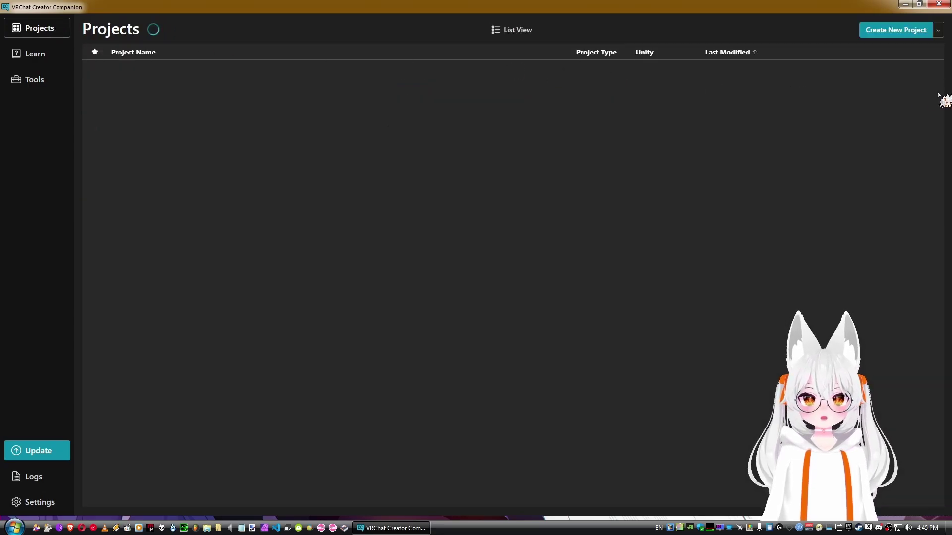
Step: Open Manage Project for the DaFox Karin PC project
left_click(862, 75)
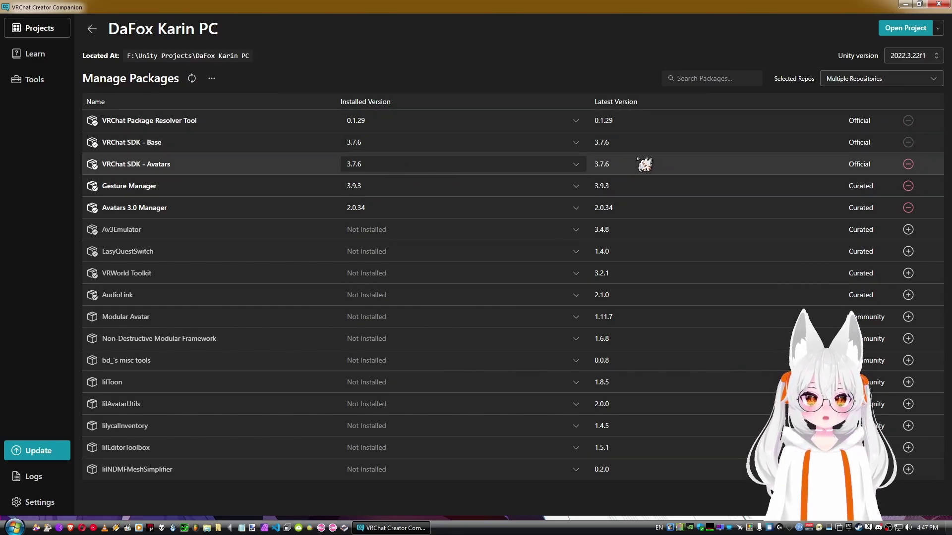
Step: Review VRChat SDK - Avatars versions keeping 3.7.6, then return and switch to Learn
left_click(577, 166)
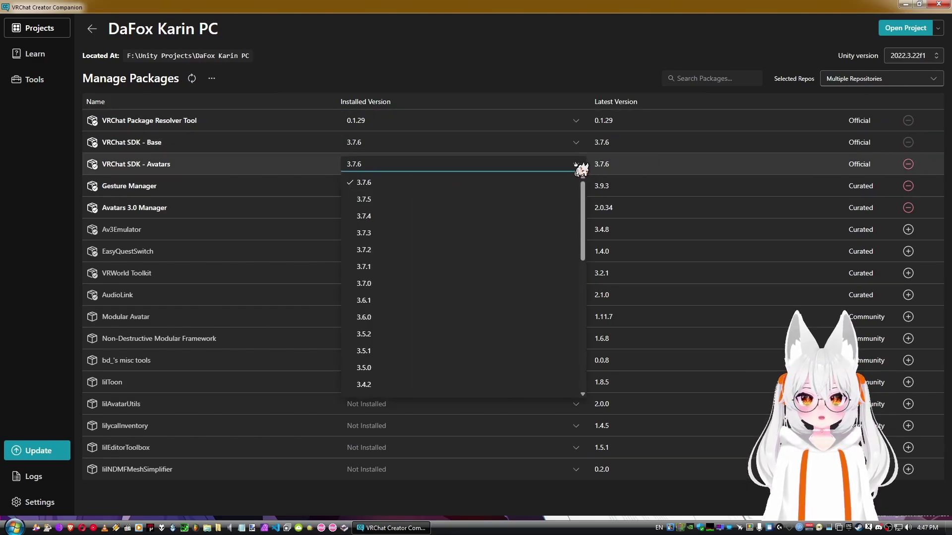
scroll(510, 208, "down", 10)
scroll(510, 208, "up", 10)
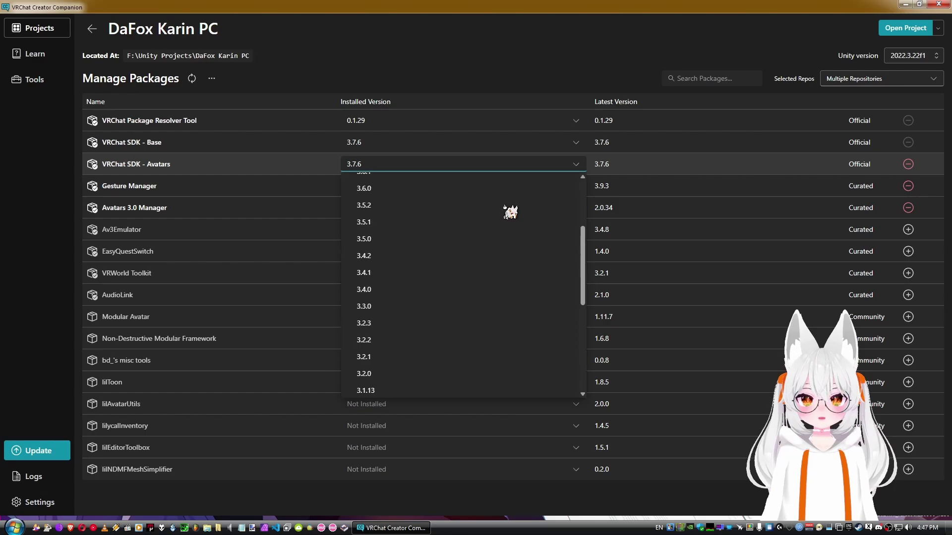
left_click(552, 161)
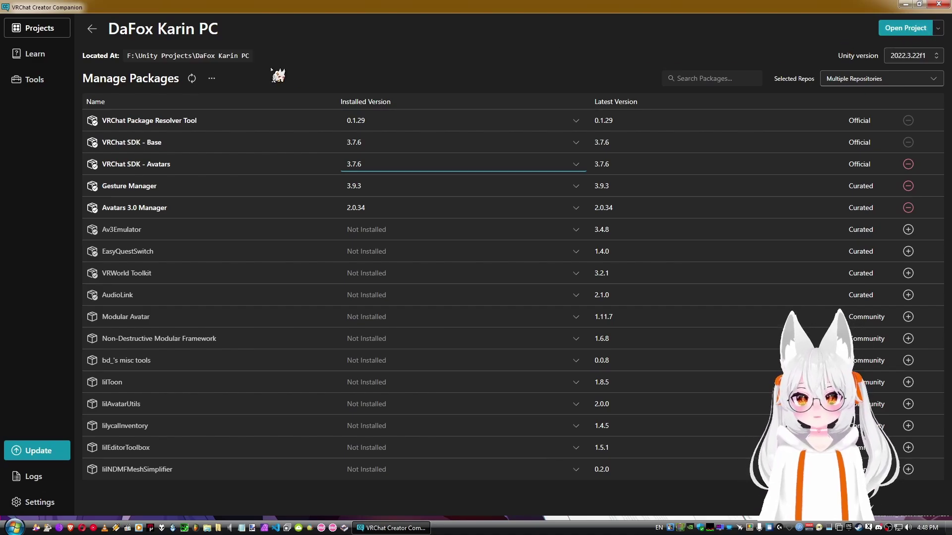
left_click(92, 30)
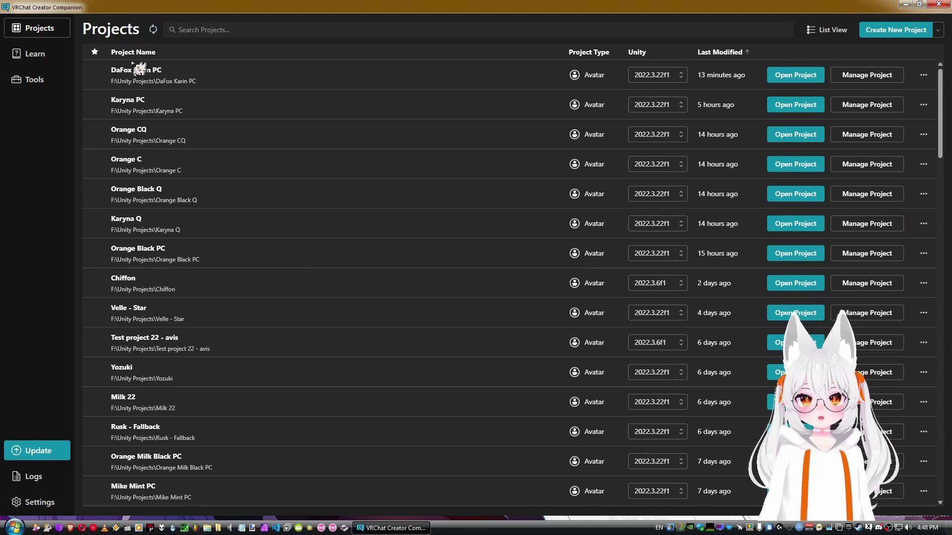
left_click(42, 56)
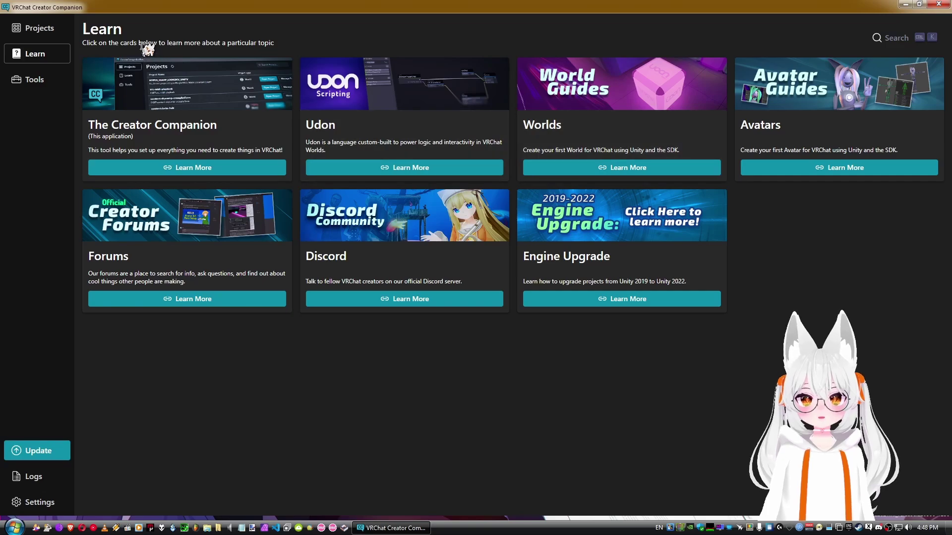
Step: Open The Creator Companion documentation from its Learn More card
left_click_drag(144, 44, 276, 46)
left_click(253, 45)
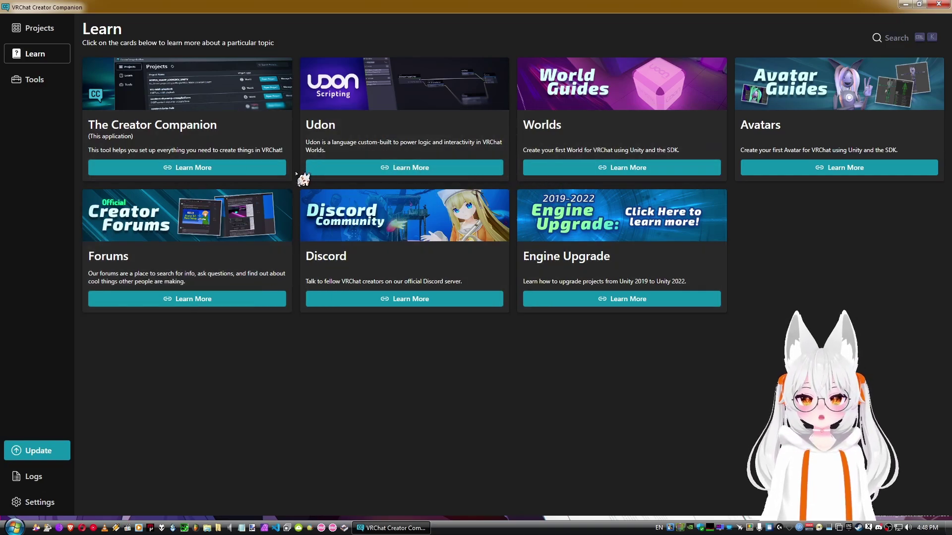
left_click(259, 168)
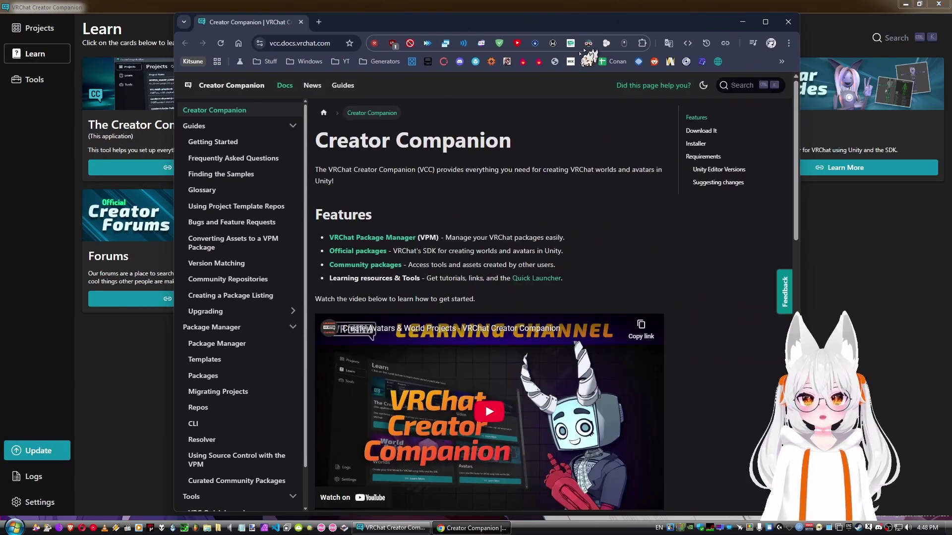
Step: Read through the vcc.docs.vrchat.com Creator Companion page, then close the docs window
scroll(545, 119, "down", 15)
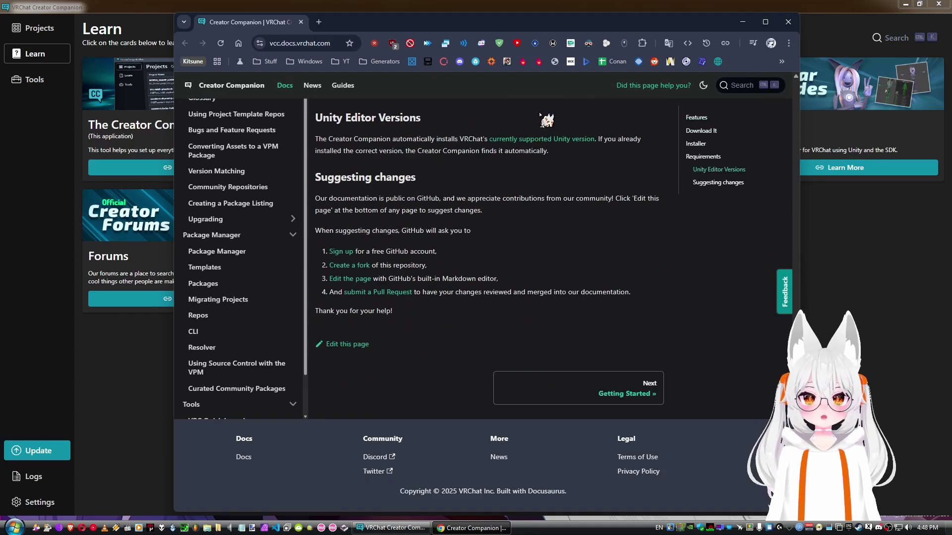
scroll(545, 120, "up", 15)
scroll(545, 120, "down", 15)
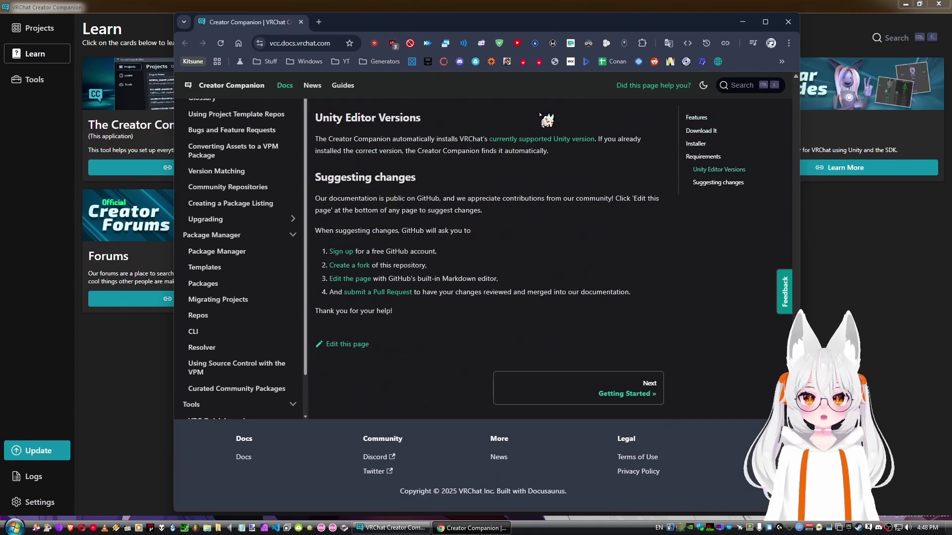
scroll(540, 115, "up", 15)
scroll(588, 124, "down", 2)
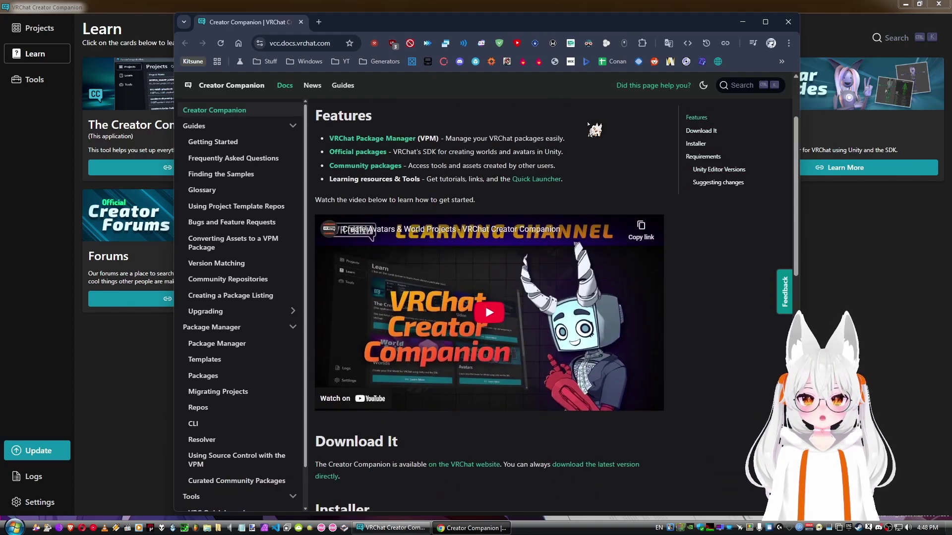
scroll(588, 124, "down", 15)
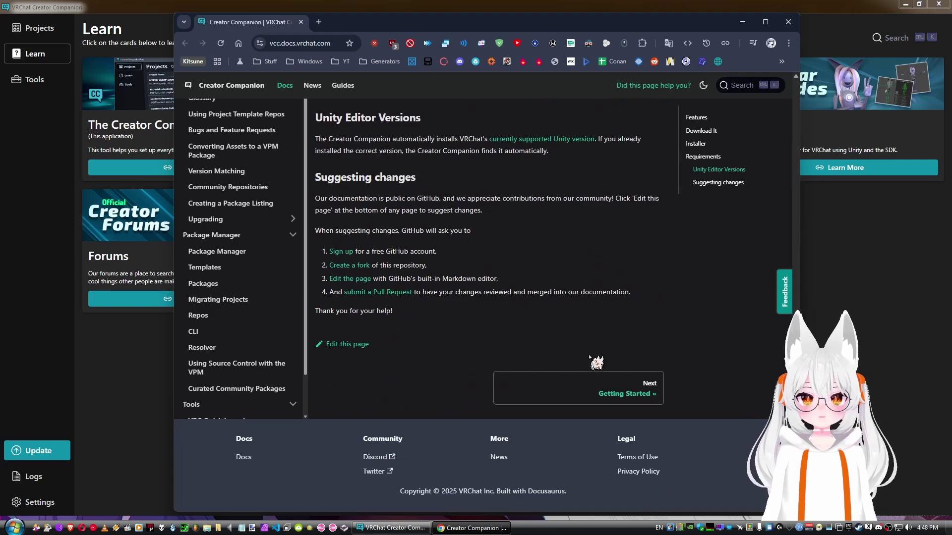
left_click(301, 22)
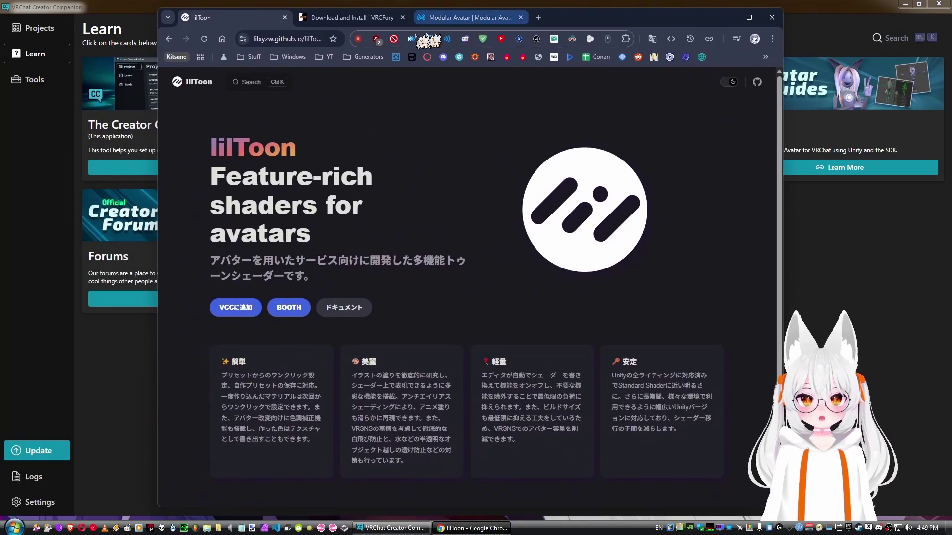
Step: Look over the VRCFury and Modular Avatar tabs, then add lilToon's repository via VCCに追加
left_click(360, 17)
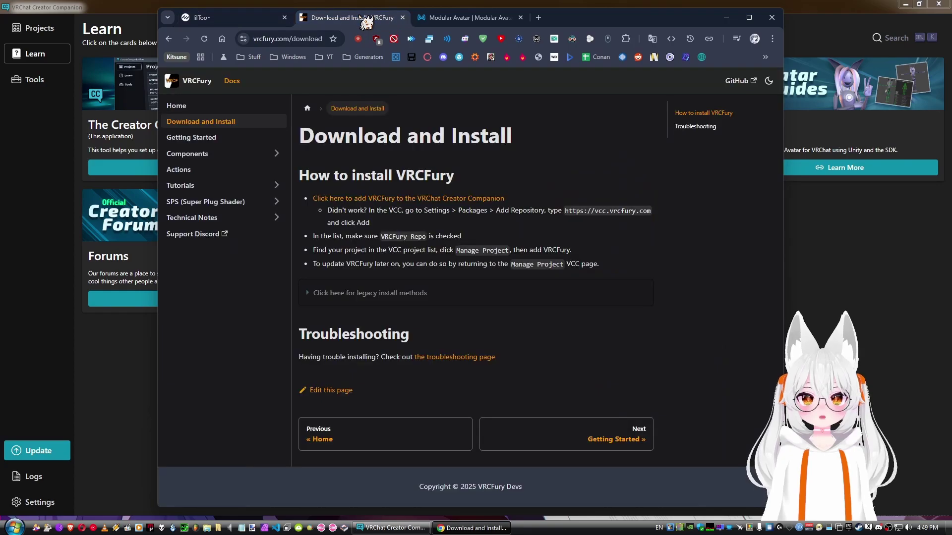
left_click(466, 18)
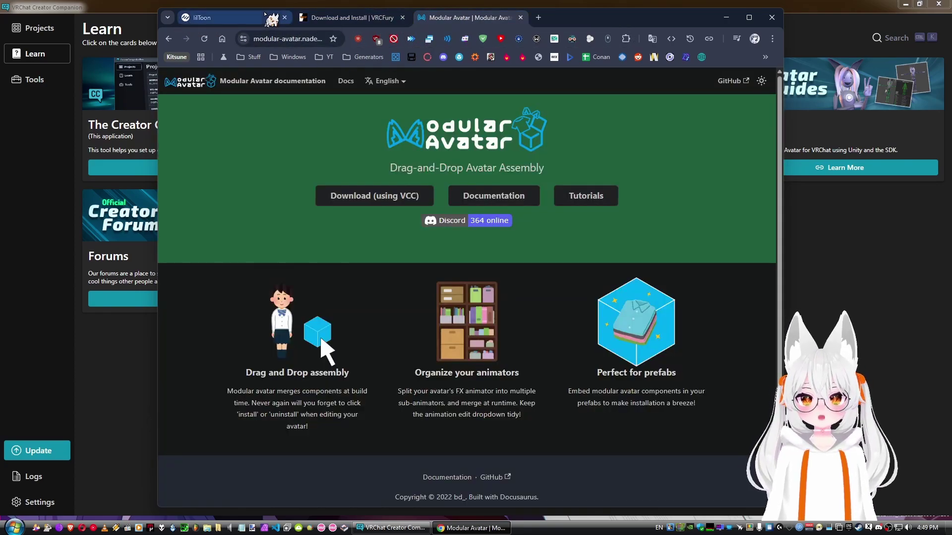
left_click(232, 19)
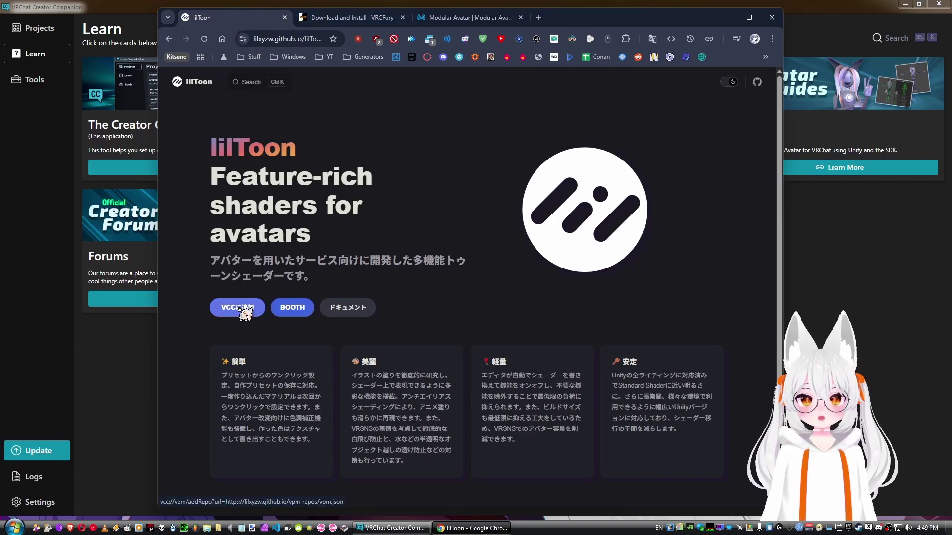
left_click(241, 309)
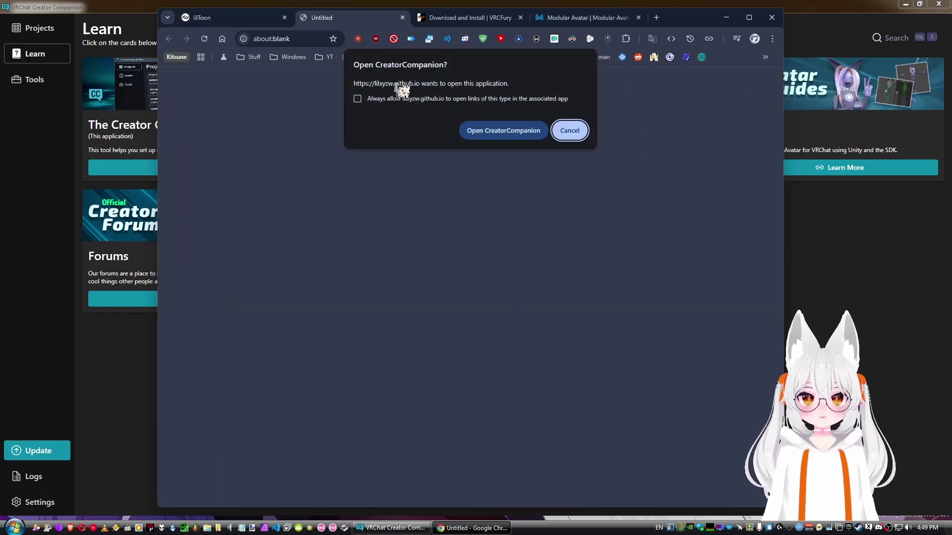
Step: Open the lilToon repository link in Creator Companion, see it's already listed, and cancel
left_click(504, 131)
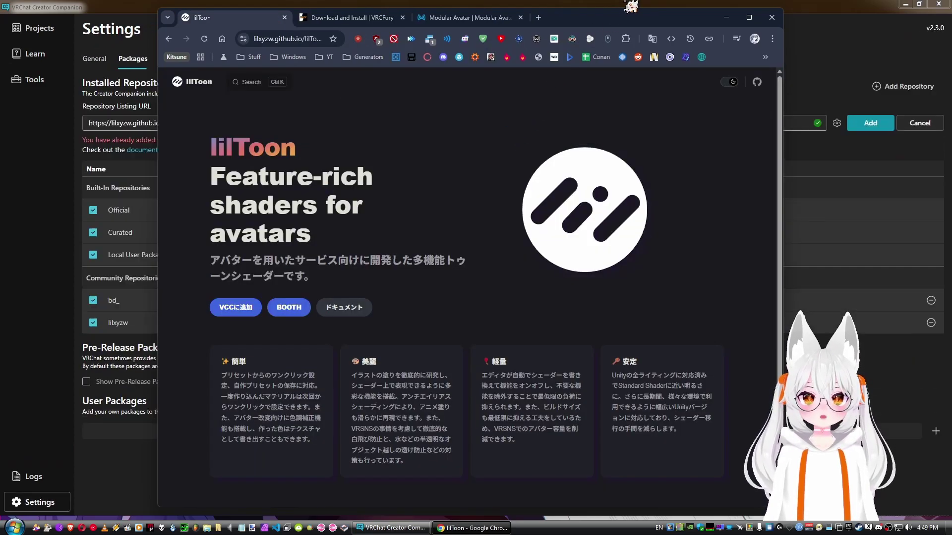
left_click(629, 5)
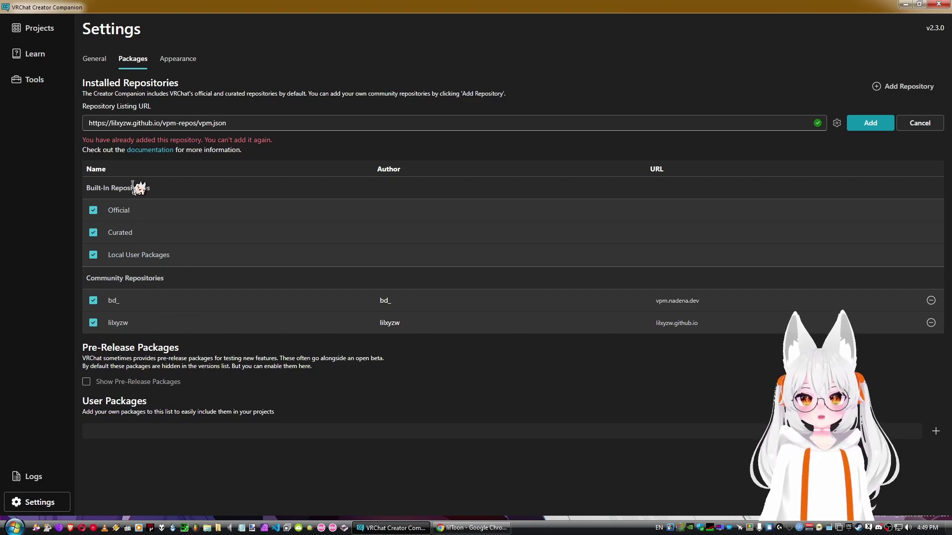
left_click(224, 123)
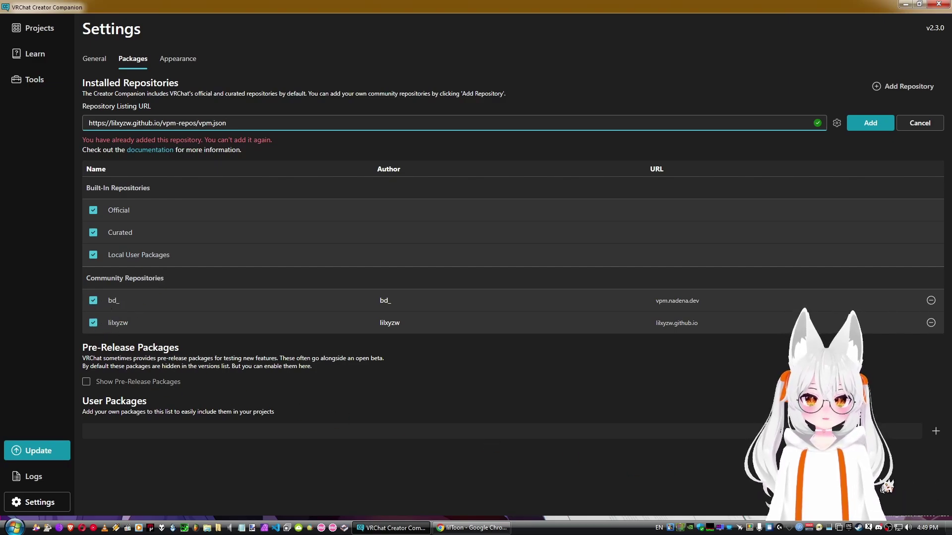
left_click(921, 123)
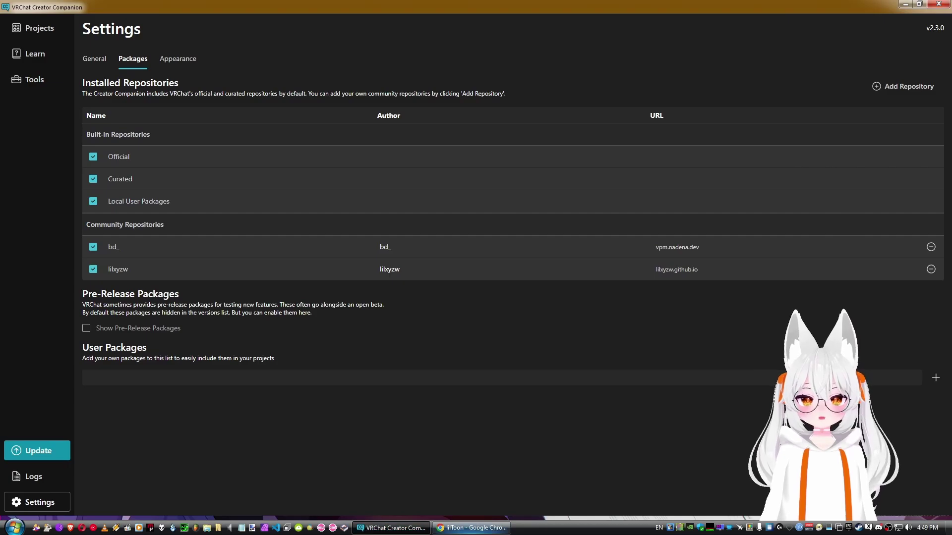
left_click(469, 527)
Step: Look over the Modular Avatar and VRCFury pages, close Chrome, and show VCC's Tools page
left_click(438, 22)
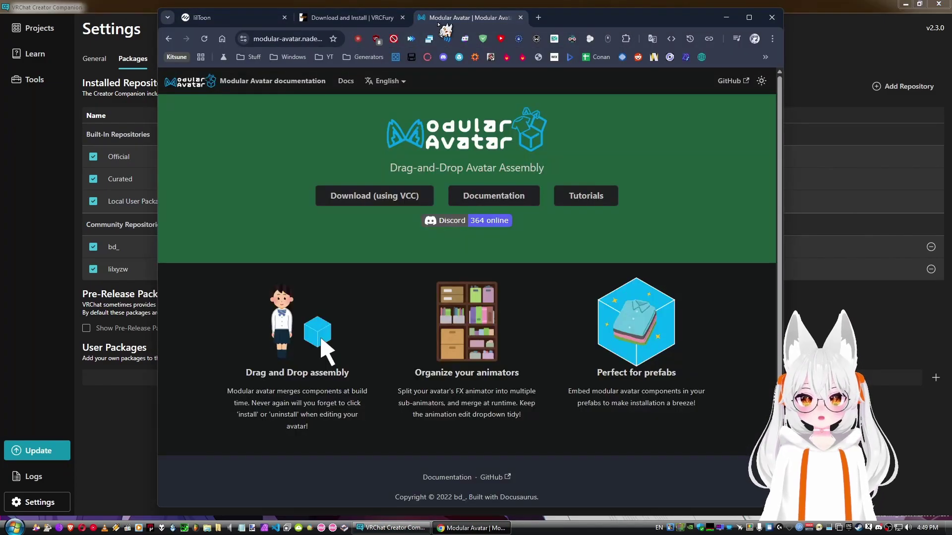
left_click(333, 21)
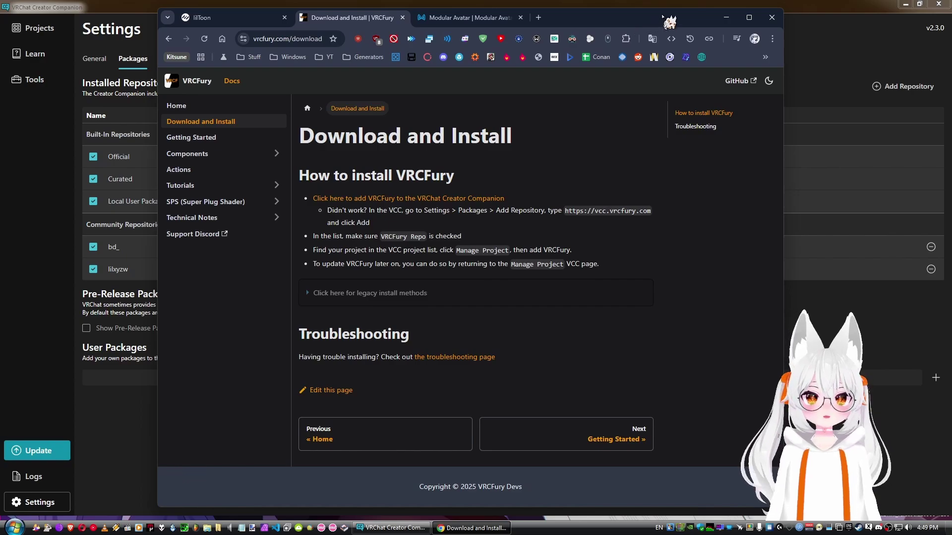
left_click(772, 17)
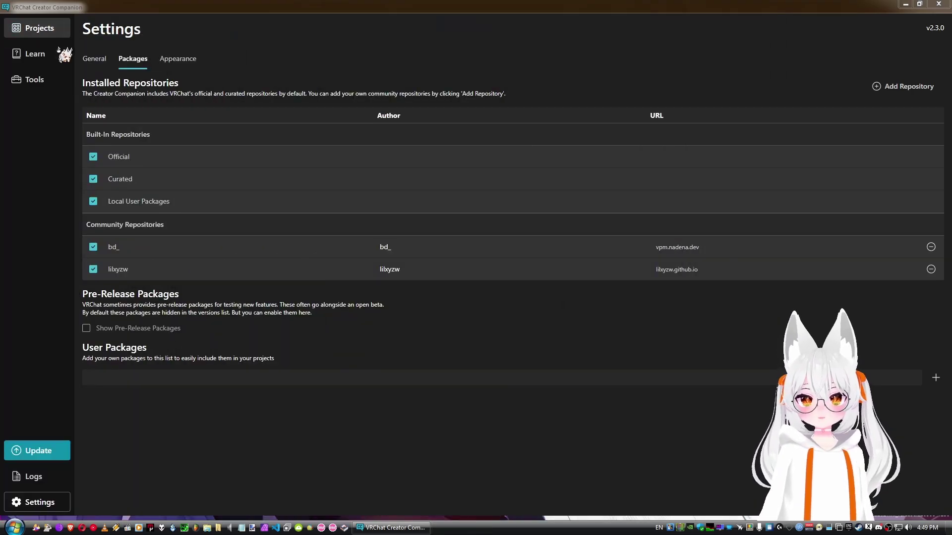
left_click(56, 80)
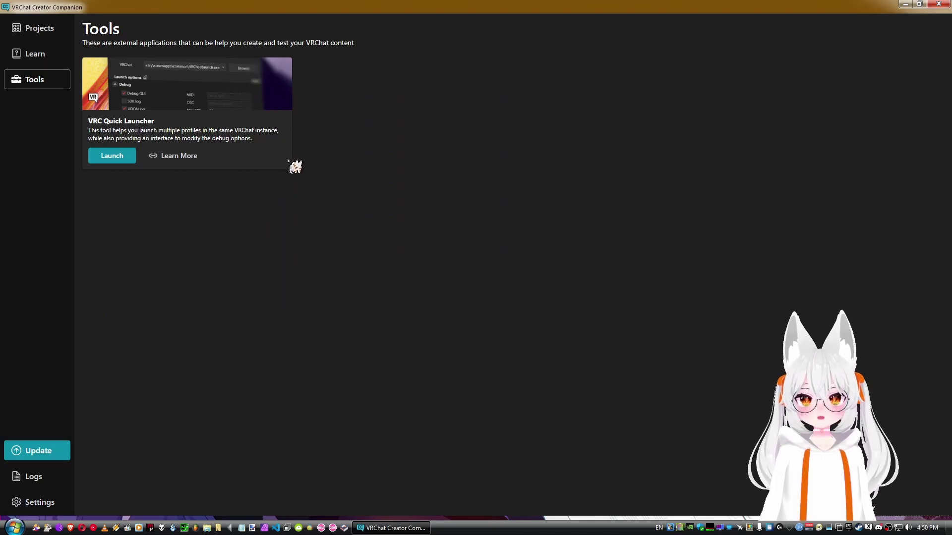
Step: Start VRC Quick Launcher and keep launch.exe as its VRChat executable path
left_click(120, 158)
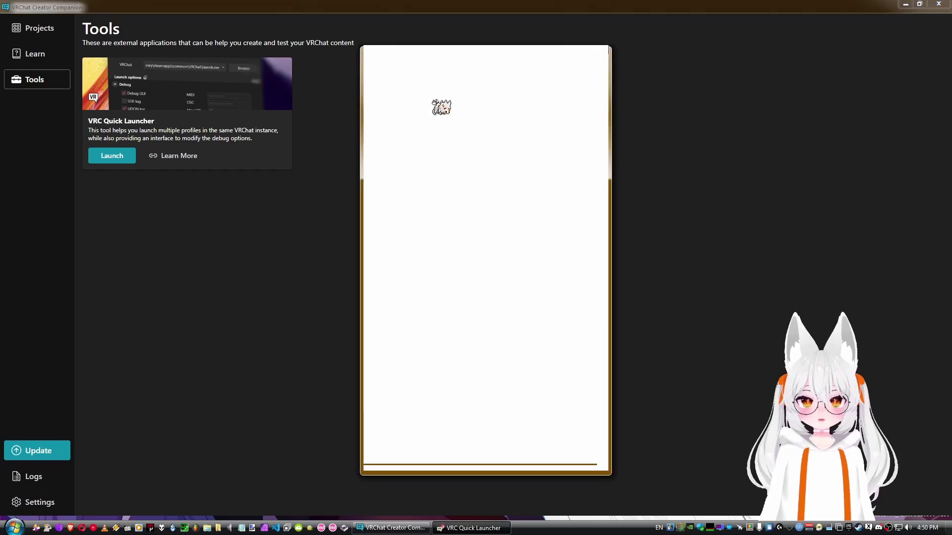
left_click_drag(520, 48, 562, 36)
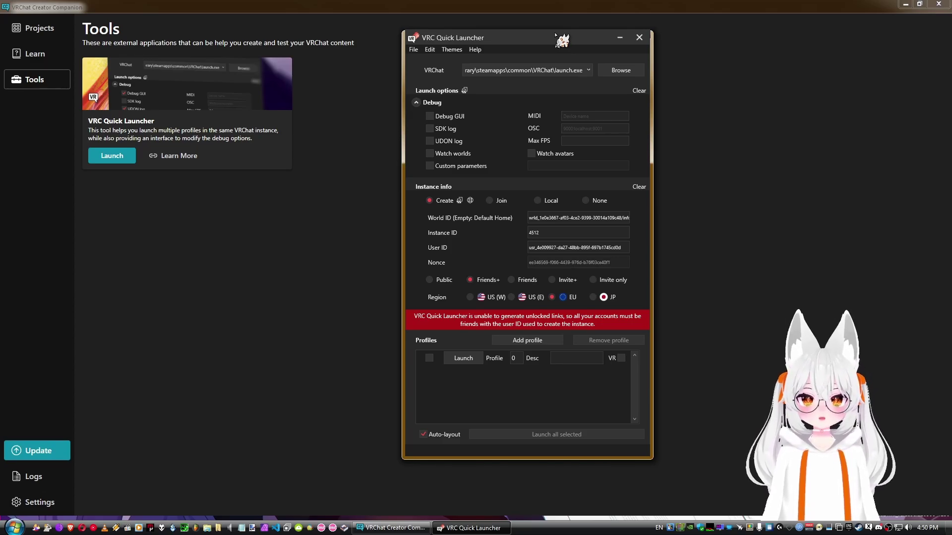
left_click(545, 70)
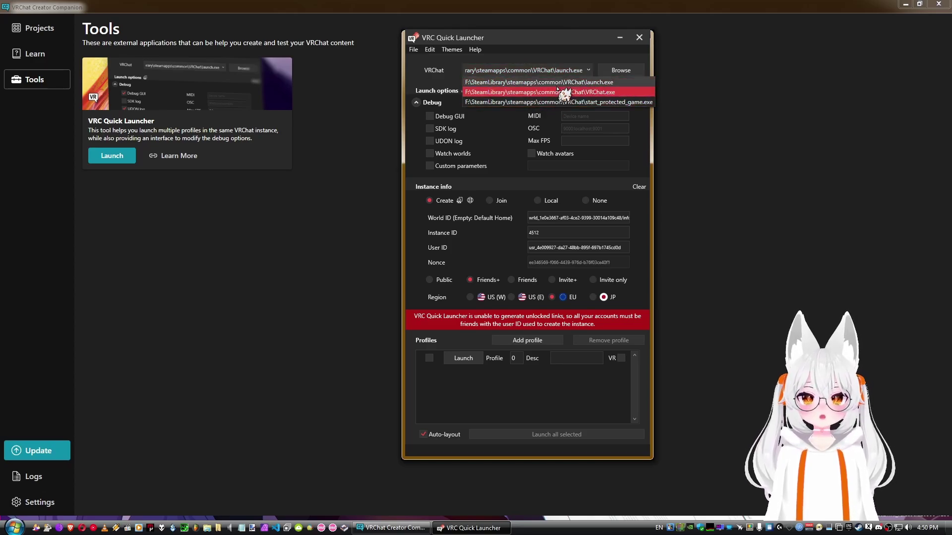
left_click(631, 84)
left_click(475, 72)
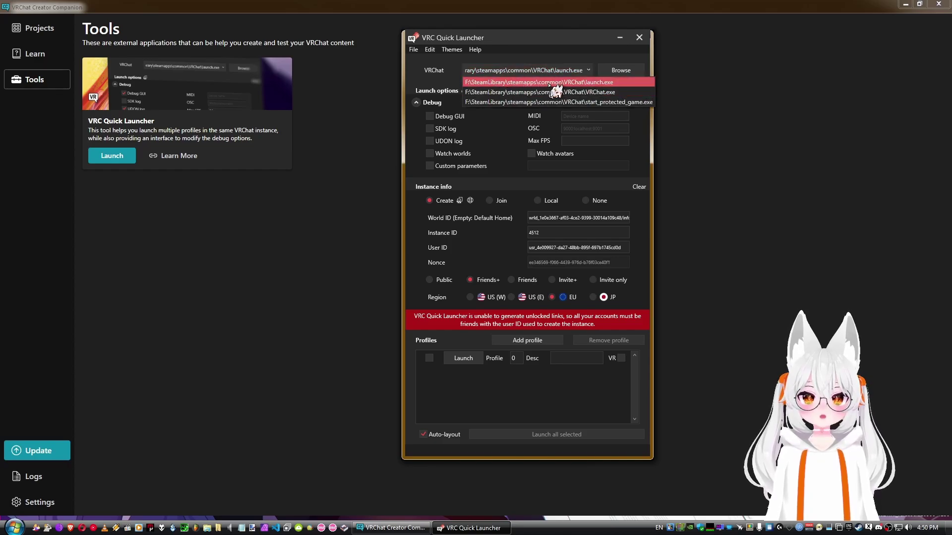
left_click(580, 52)
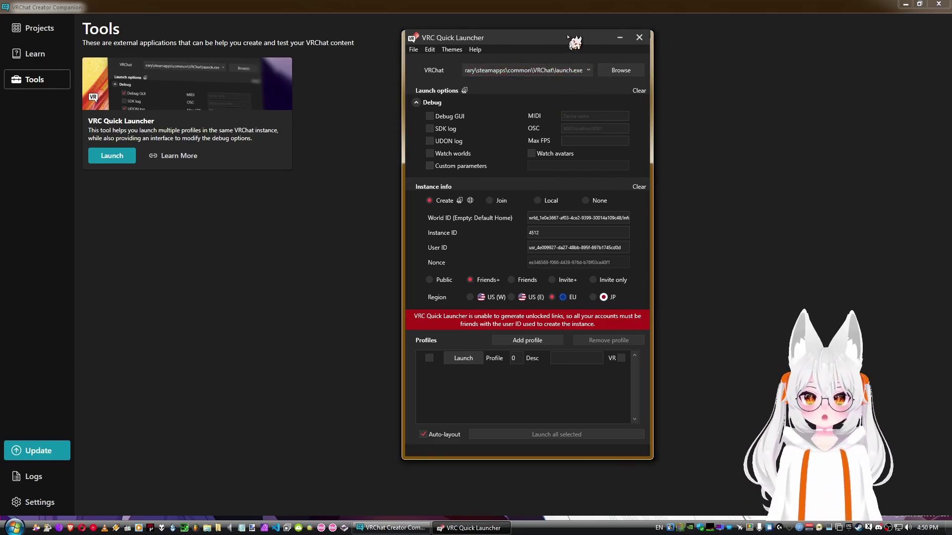
mouse_move(542, 39)
left_mouse_down()
mouse_move(509, 37)
mouse_move(531, 38)
left_mouse_up()
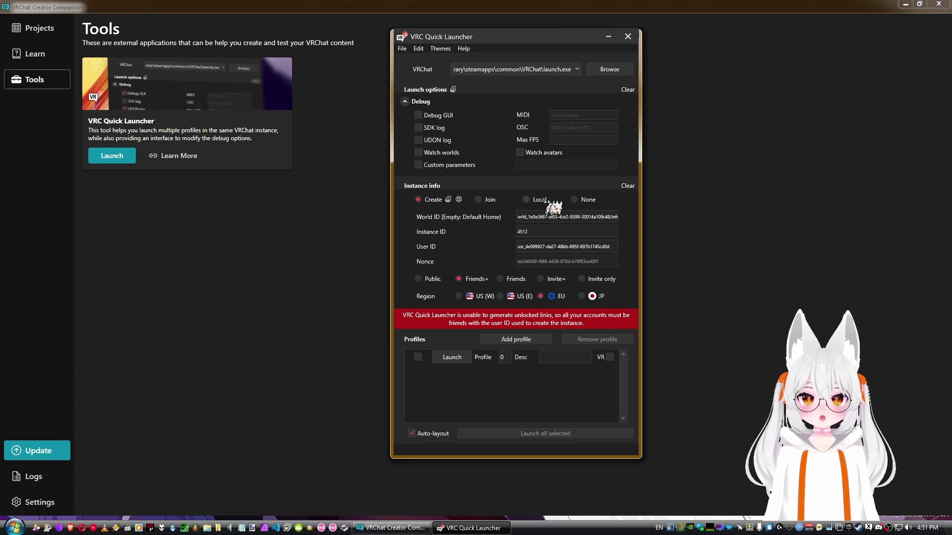
Step: Cycle through the None, Local, Join and Create instance options, checking the Instance link field
left_click(576, 200)
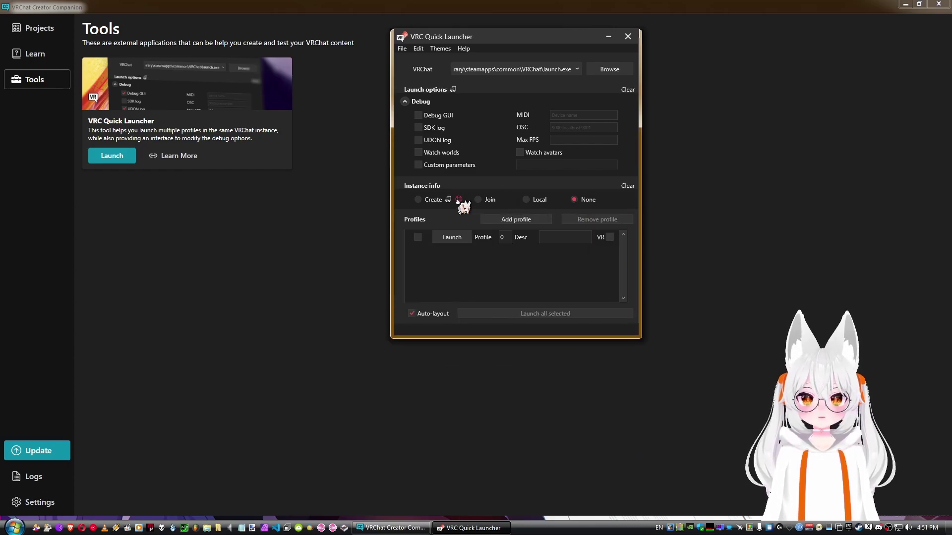
left_click(530, 200)
left_click(483, 200)
left_click(420, 199)
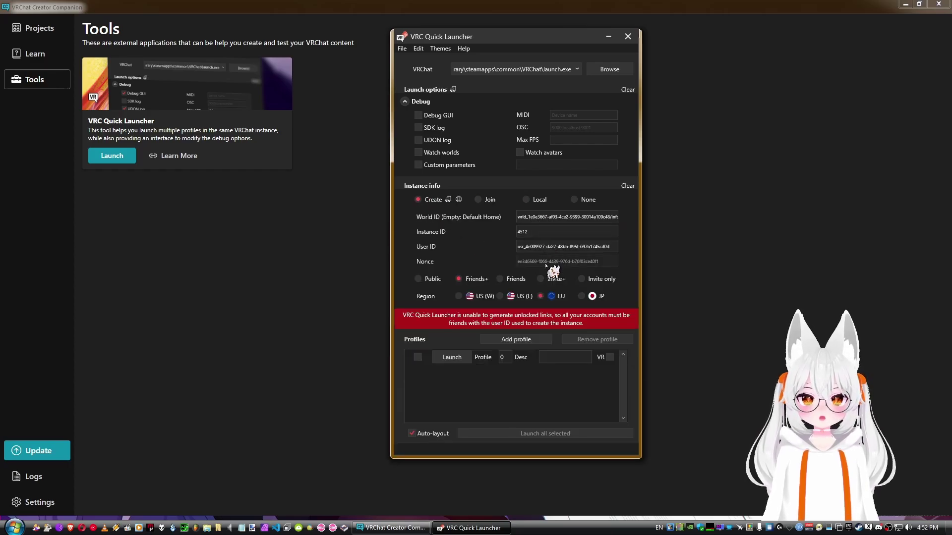
left_click(490, 200)
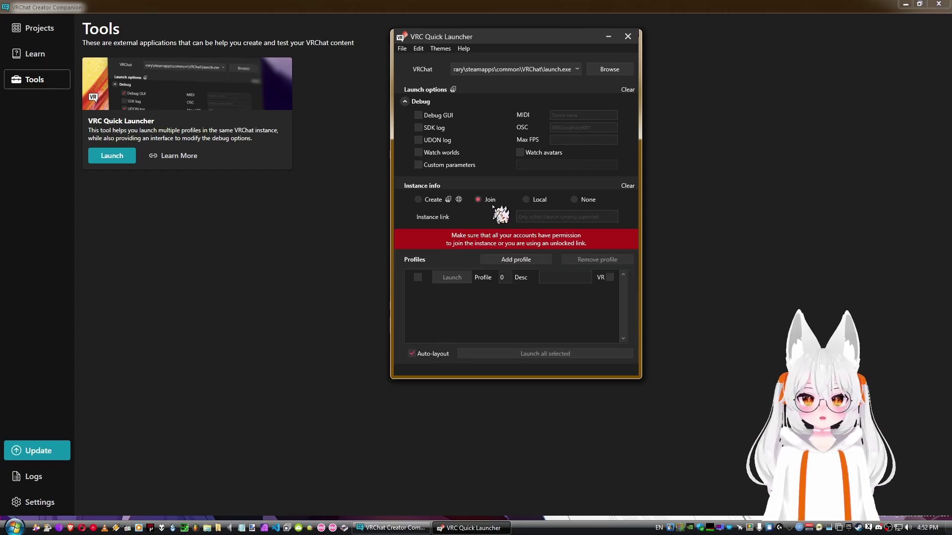
left_click(605, 218)
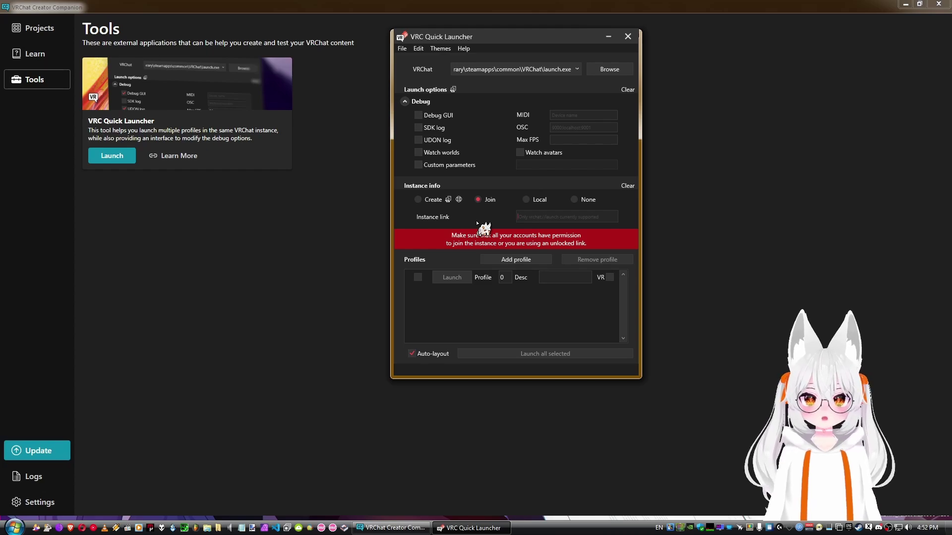
Step: Try the Local world option with the scene kept, then set instance info back to None
left_click(527, 199)
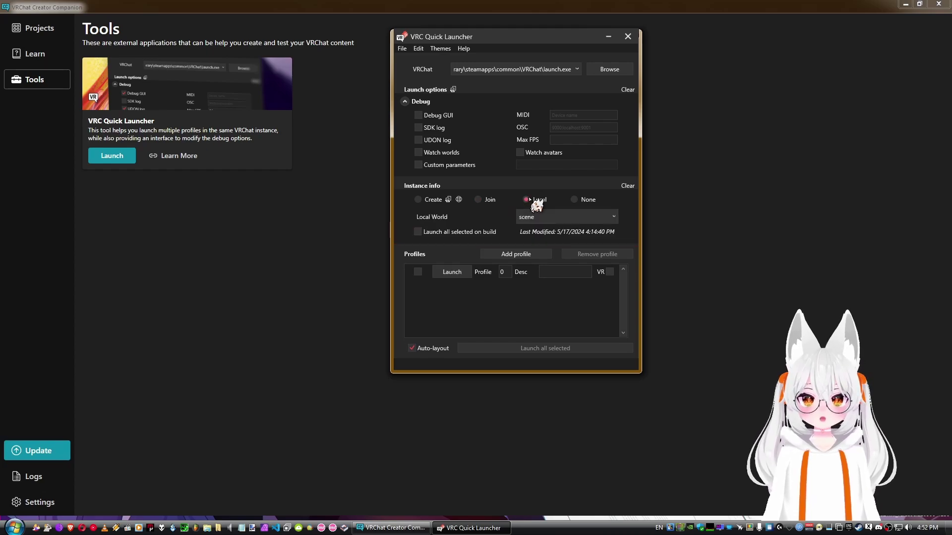
left_click(573, 217)
left_click(579, 218)
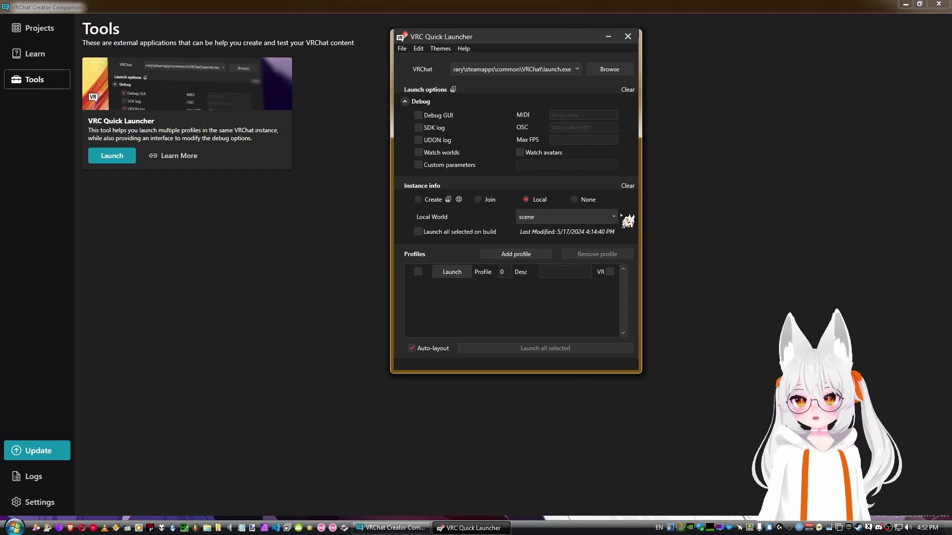
left_click(587, 200)
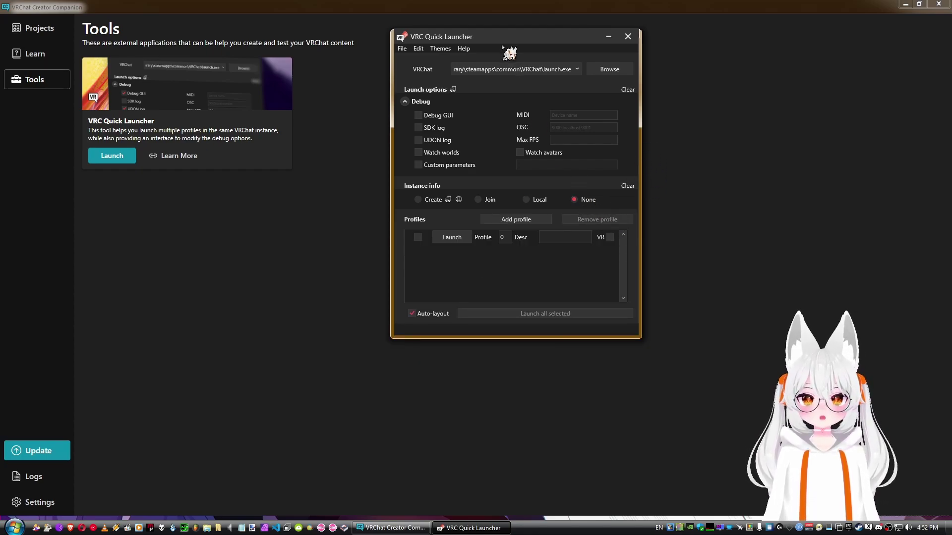
left_click_drag(518, 38, 536, 70)
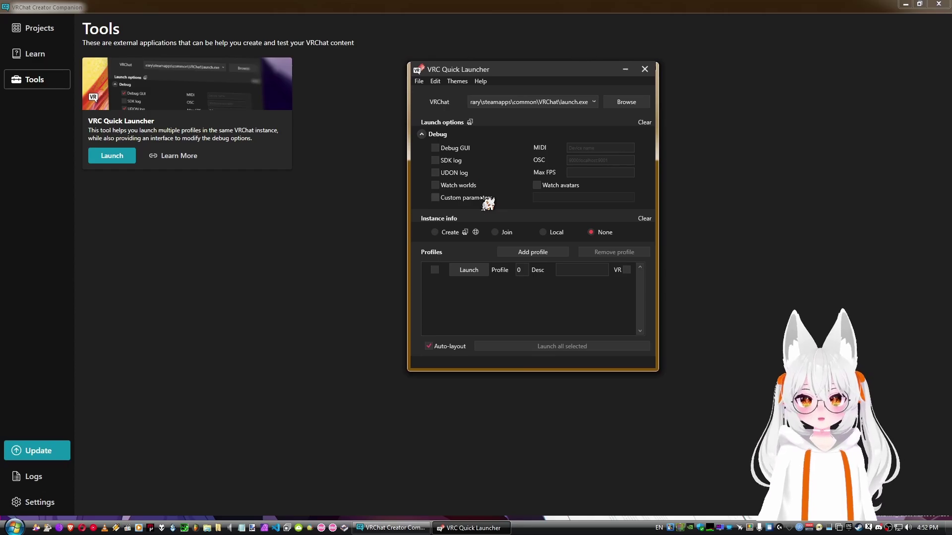
Step: Keep instance info on None and add a second, VR-enabled profile described 'VR'
left_click(449, 232)
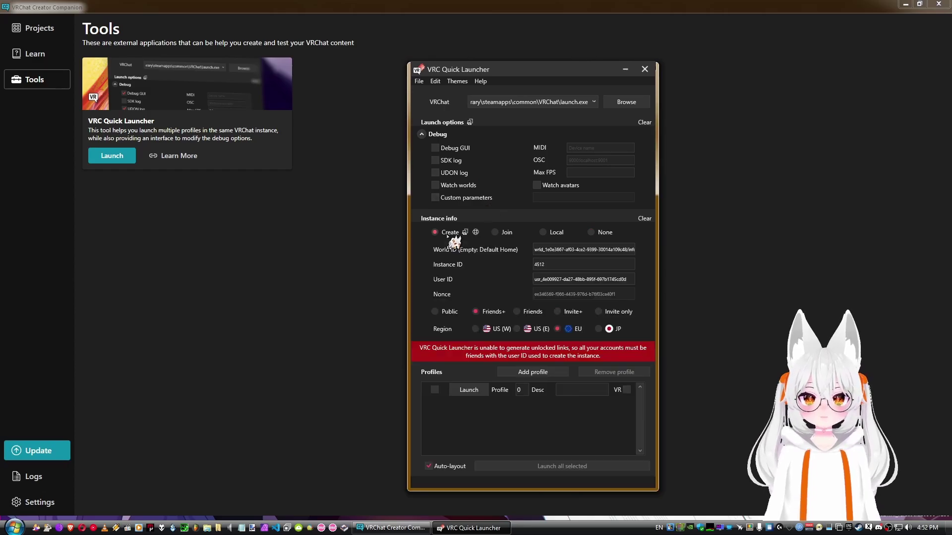
left_click(593, 232)
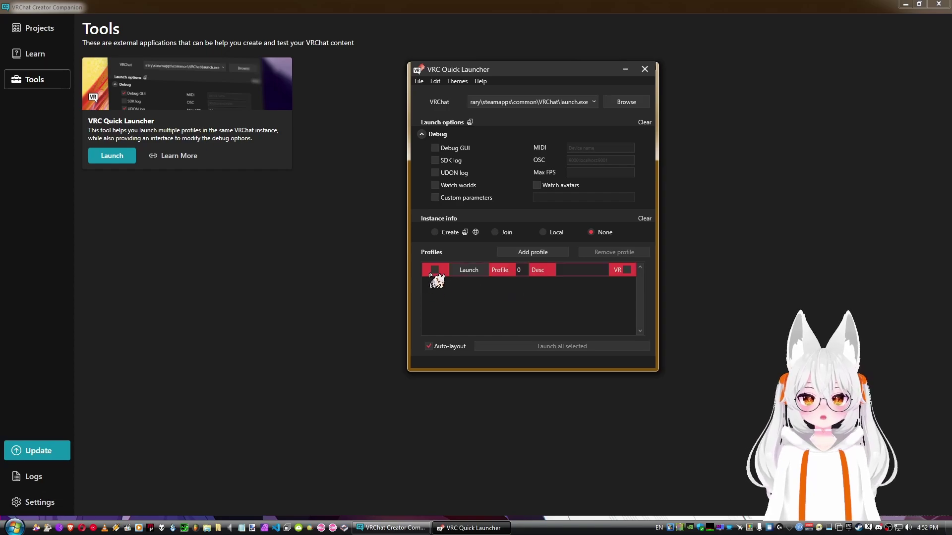
left_click(531, 253)
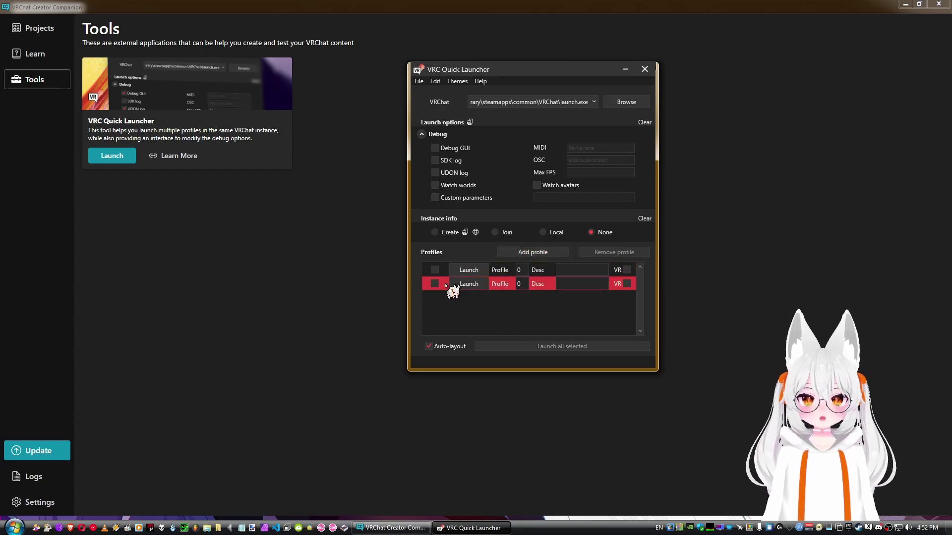
left_click(626, 283)
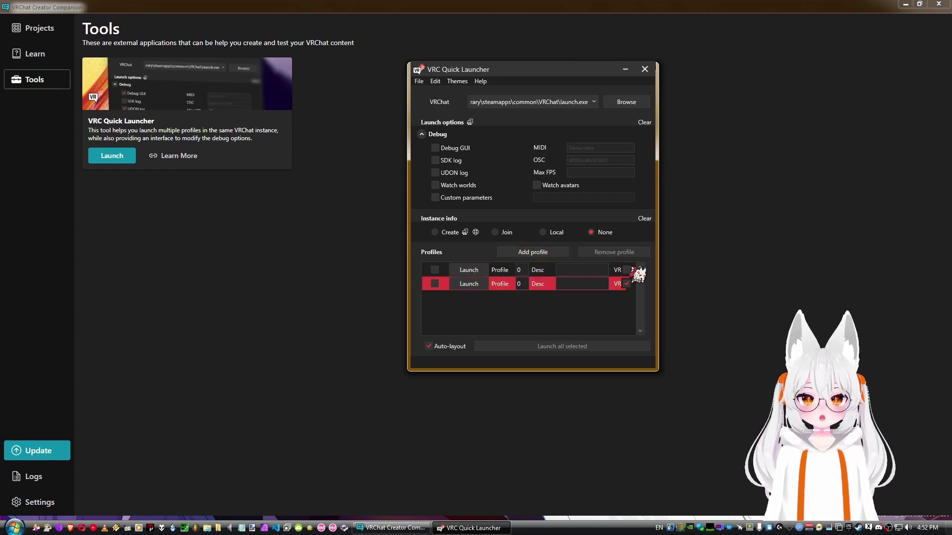
left_click(597, 283)
type("VR")
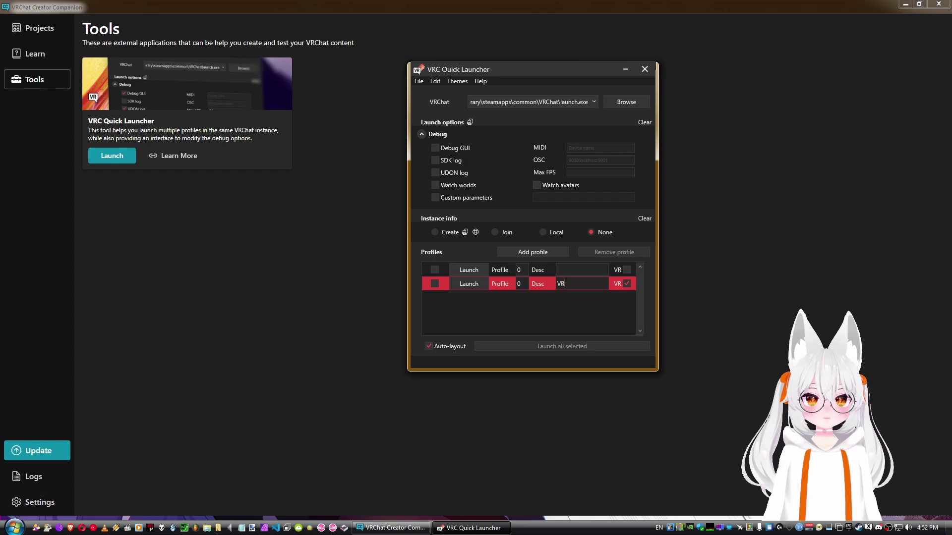
Step: Describe the first profile as 'Desktop' and close the Quick Launcher
left_click(580, 270)
type("Desktop")
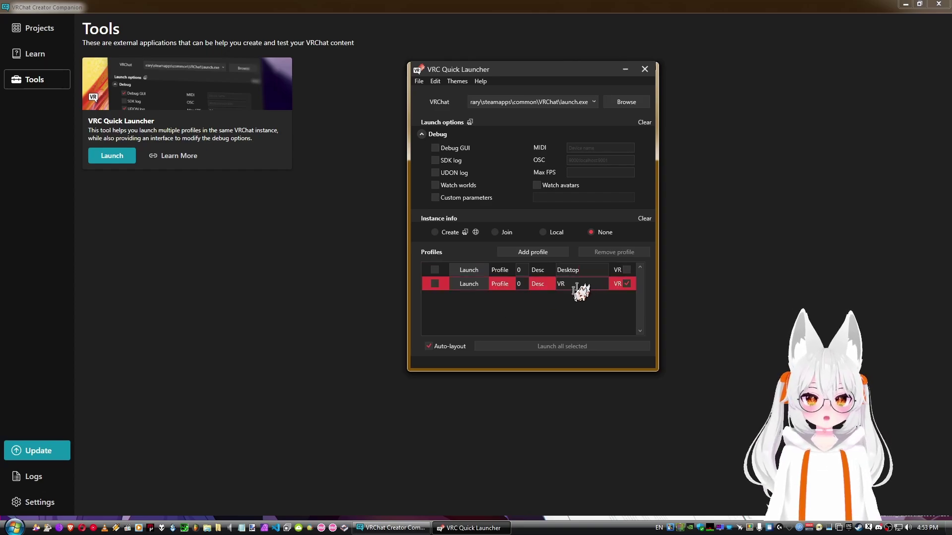
left_click_drag(557, 69, 494, 62)
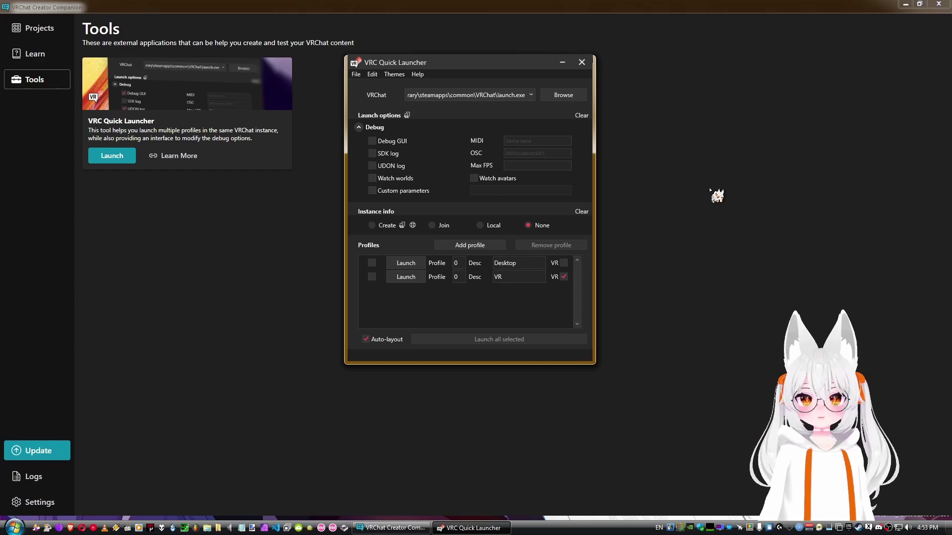
left_click(582, 62)
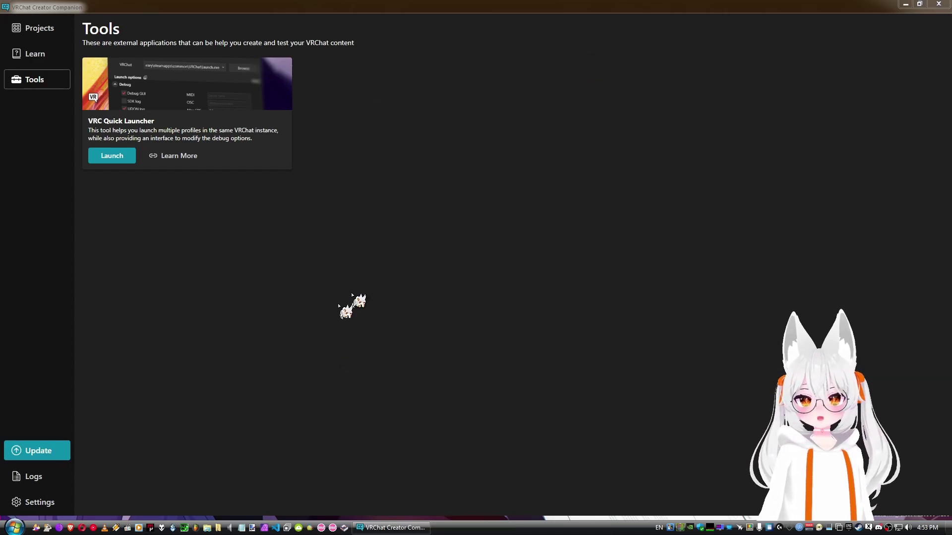
Step: In Settings, switch Unity Major Version to 2019, then back to 2022 (2022.3.22f1)
left_click(43, 502)
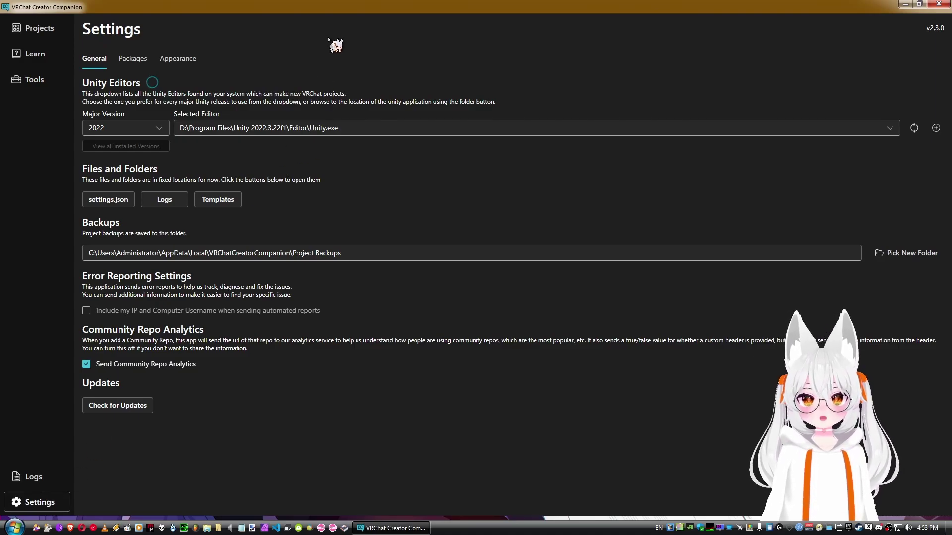
left_click_drag(88, 81, 153, 85)
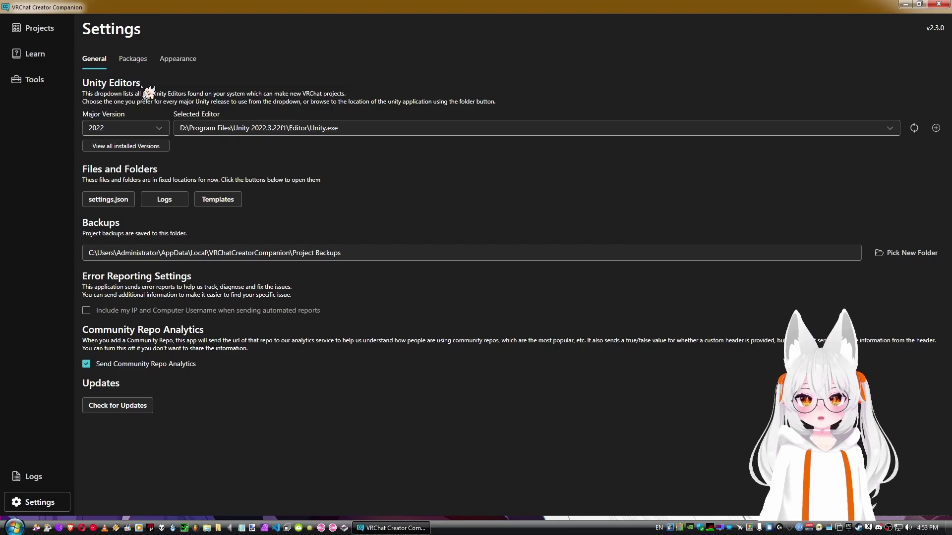
left_click(145, 128)
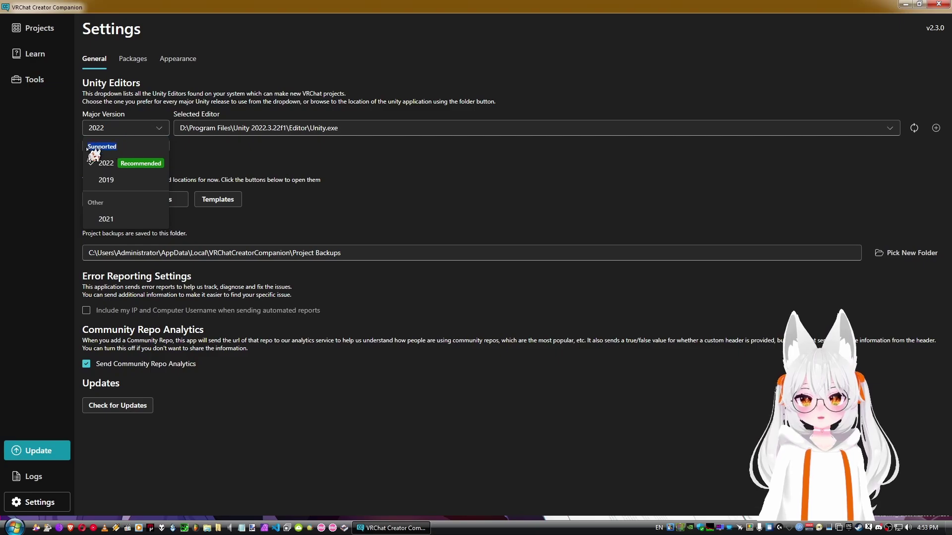
double_click(118, 201)
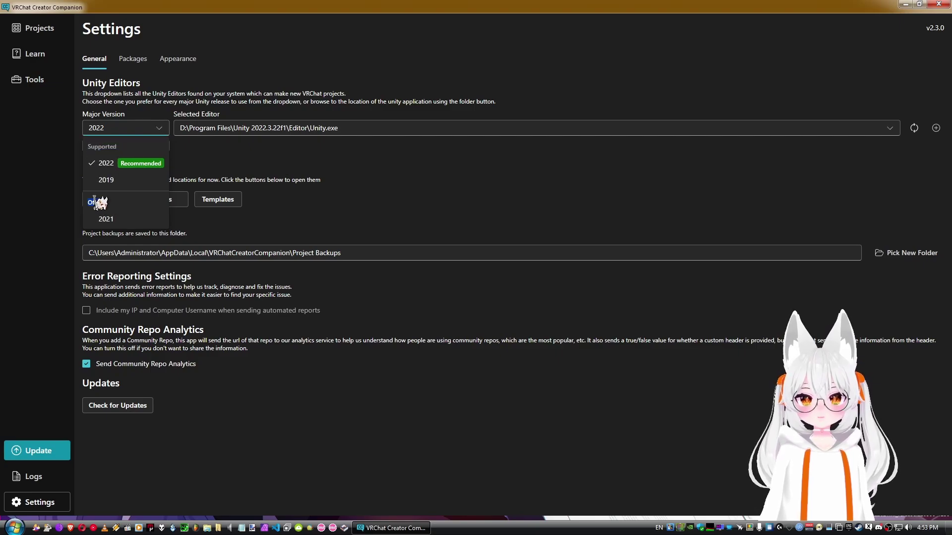
left_click(125, 207)
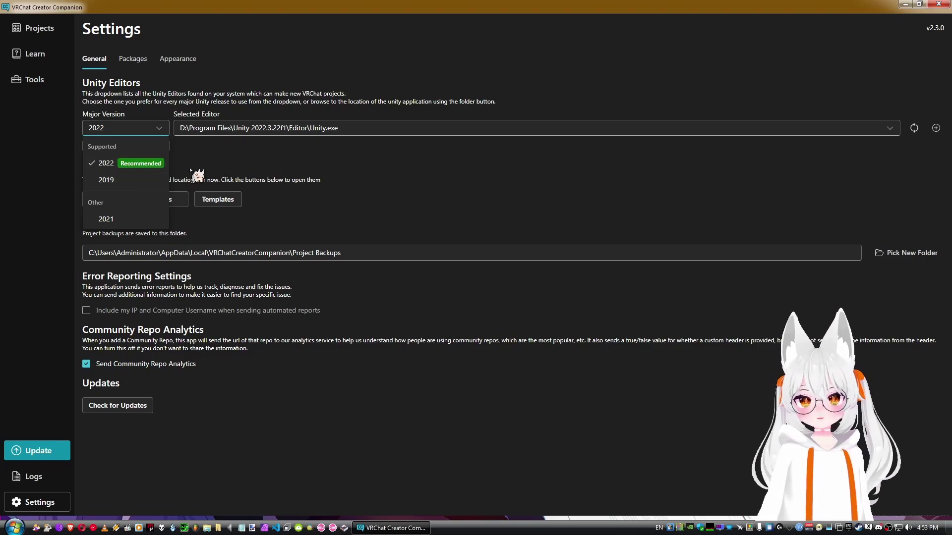
left_click(155, 180)
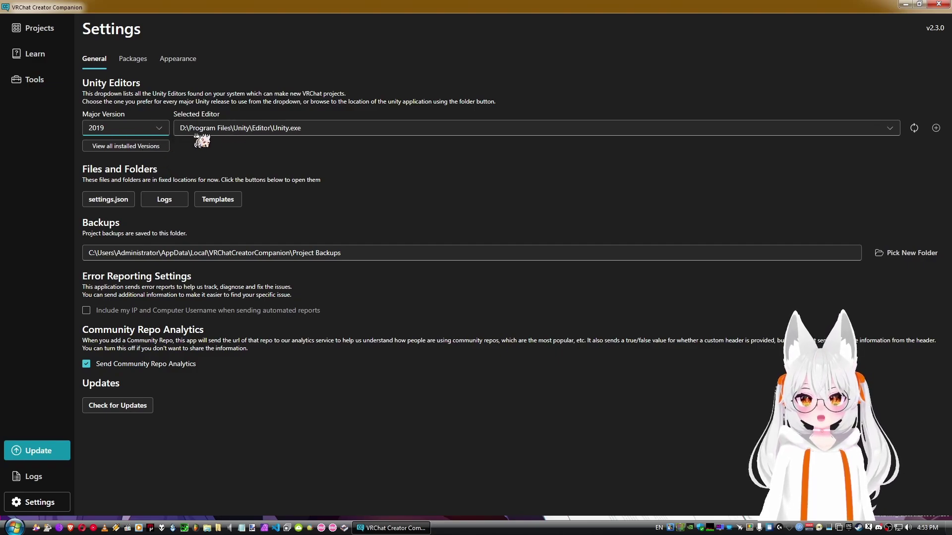
left_click(143, 128)
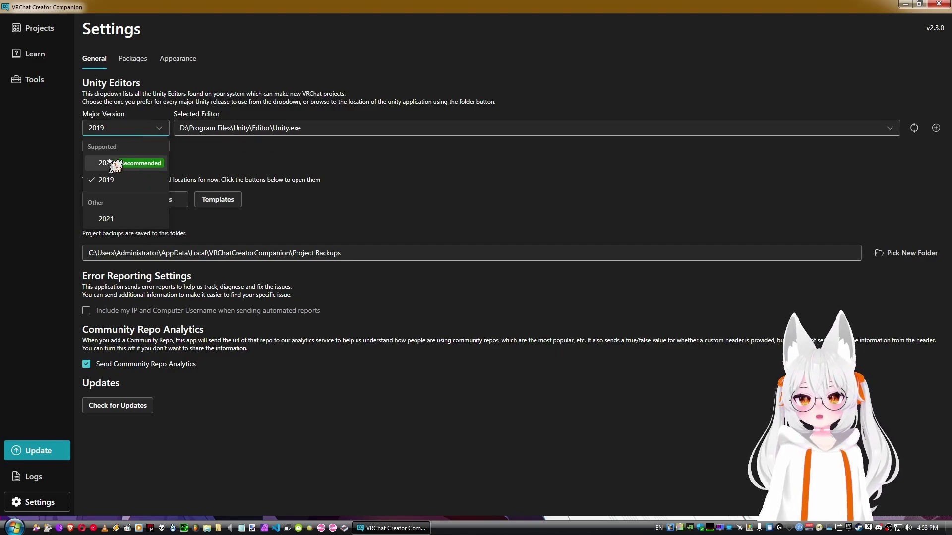
left_click(119, 160)
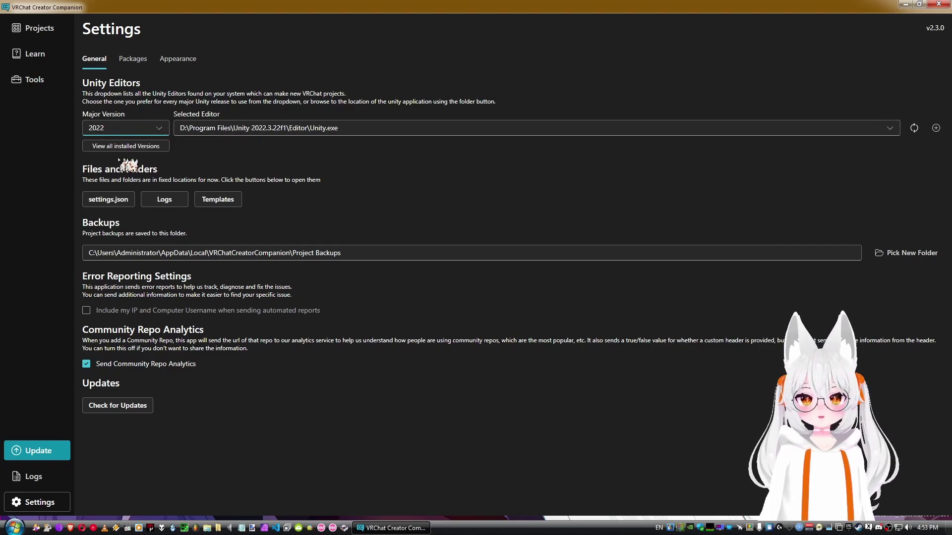
left_click(222, 130)
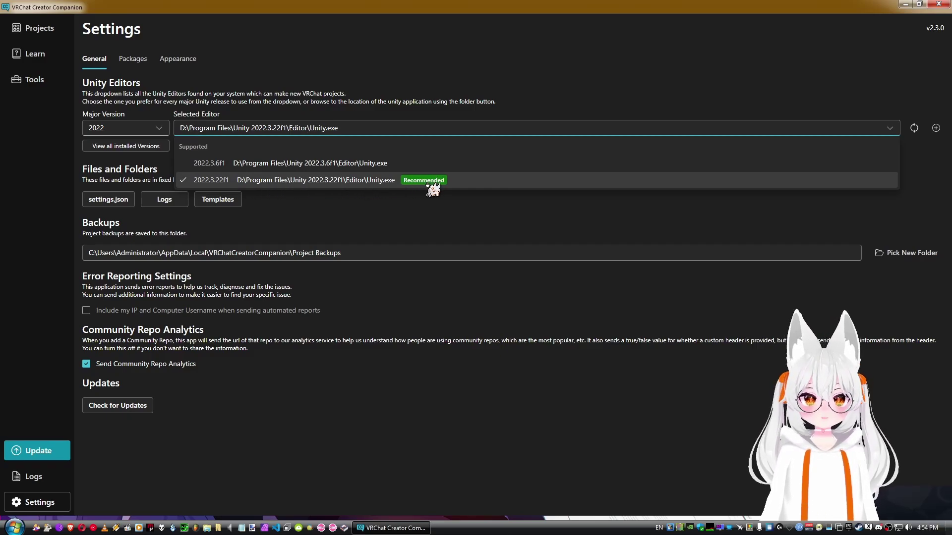
left_click(432, 209)
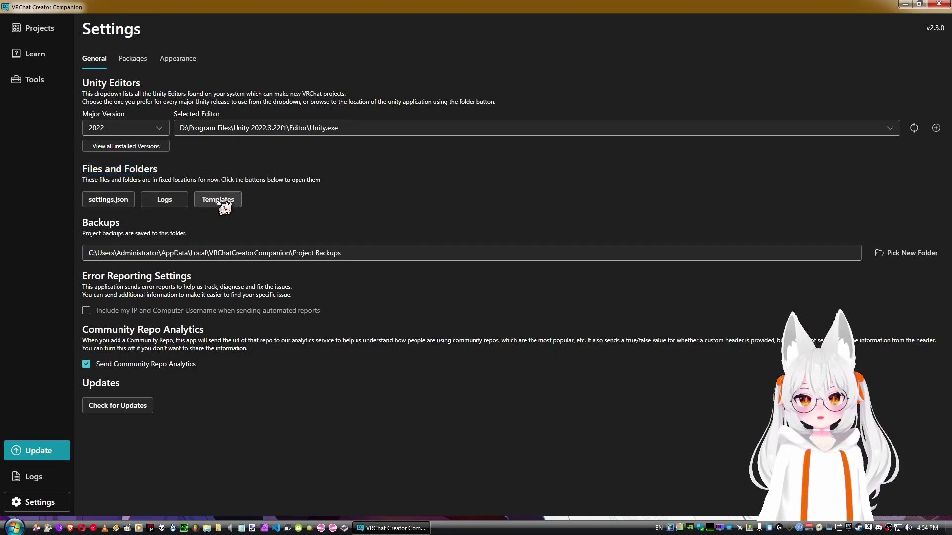
Step: Read through the project backups path and Error Reporting sections of General settings
left_click_drag(365, 256, 94, 250)
left_click(369, 253)
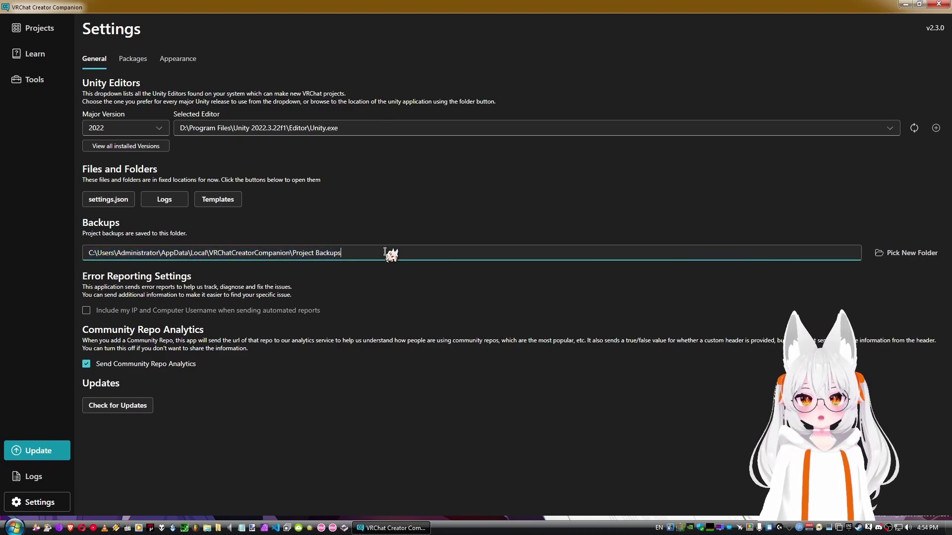
left_click(378, 276)
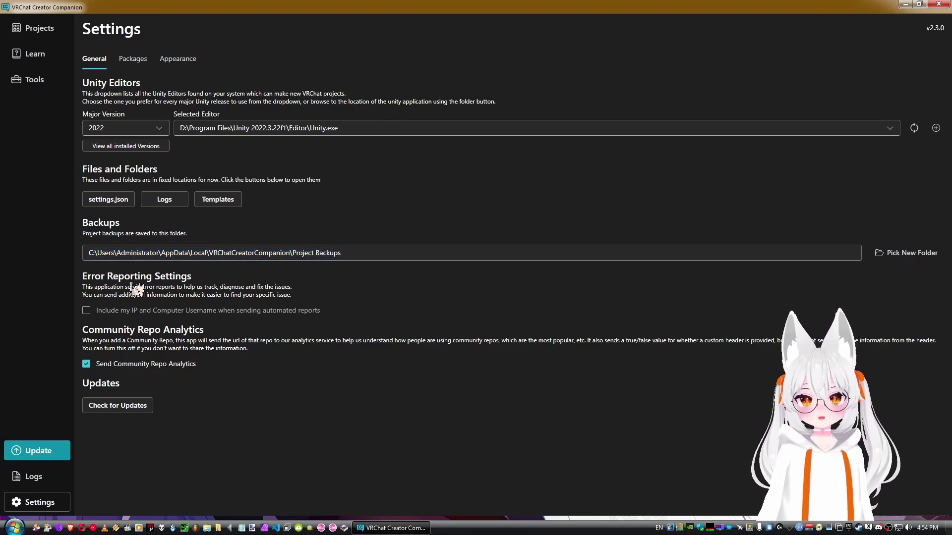
left_click_drag(84, 277, 217, 285)
left_click(292, 269)
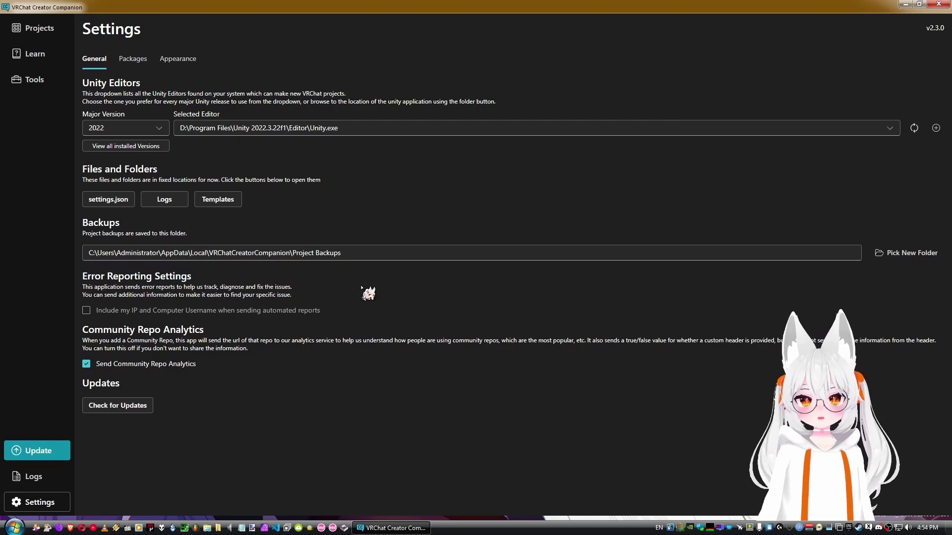
mouse_move(82, 287)
left_mouse_down()
mouse_move(287, 294)
mouse_move(83, 287)
left_mouse_up()
left_click(289, 295)
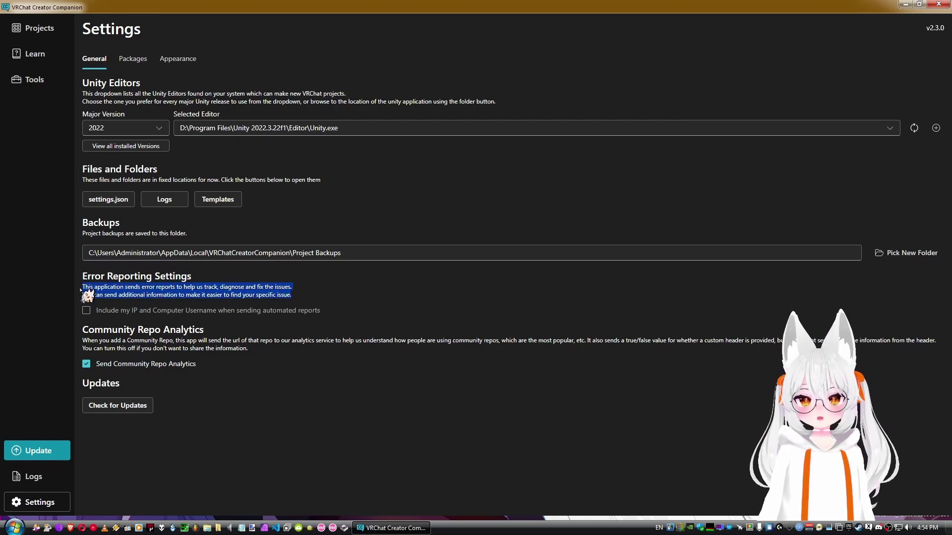
left_click(217, 285)
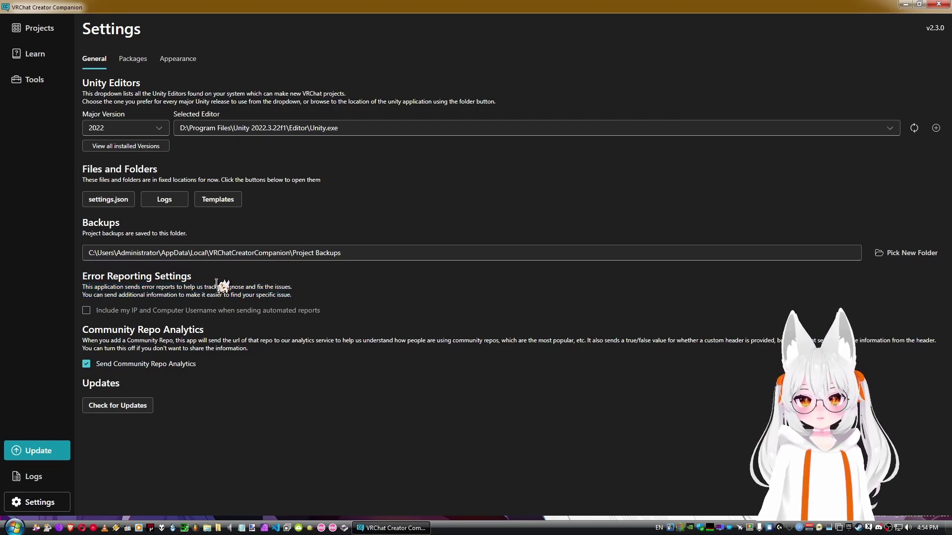
Step: Read the Community Repo Analytics section, then show the Packages settings tab
left_click_drag(125, 331, 212, 331)
left_click(202, 332)
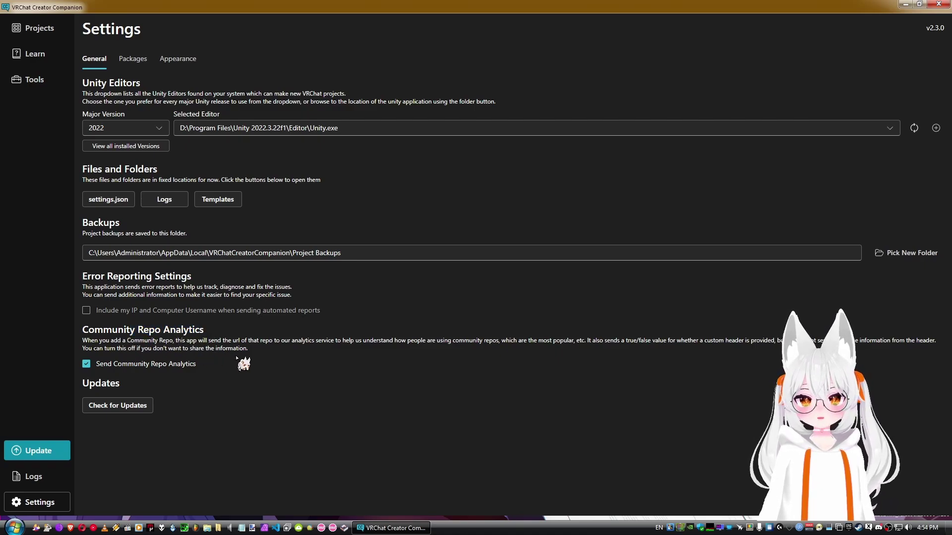
left_click_drag(270, 341, 557, 341)
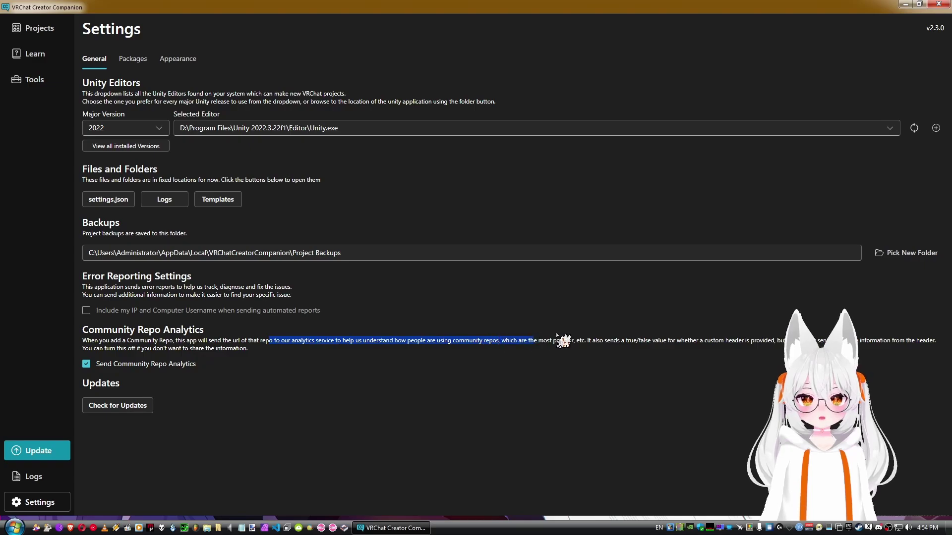
left_click(557, 341)
left_click_drag(263, 342, 383, 342)
left_click(382, 342)
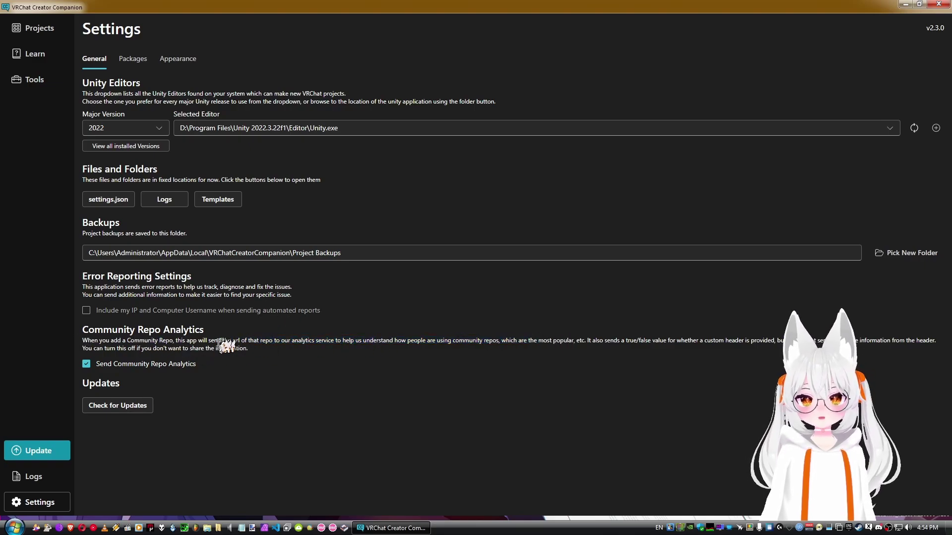
left_click_drag(215, 341, 290, 342)
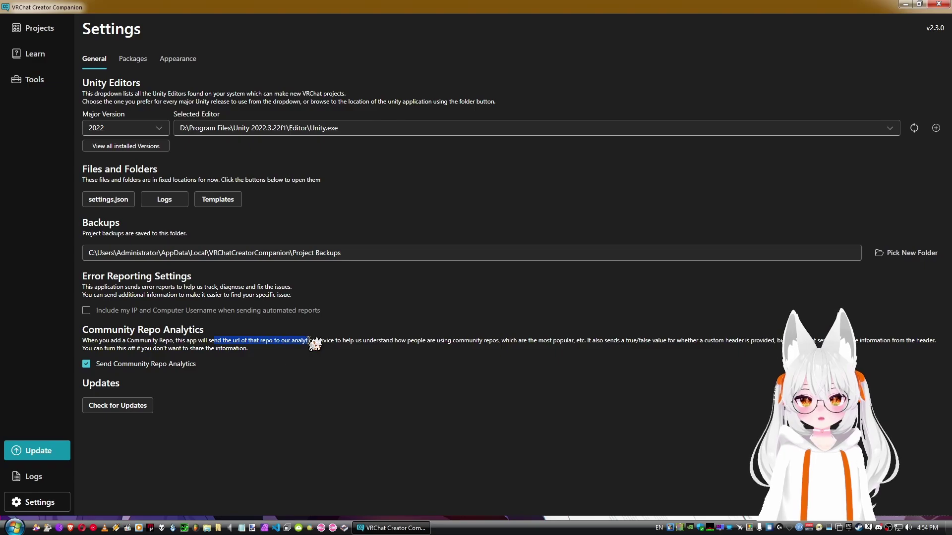
left_click(317, 343)
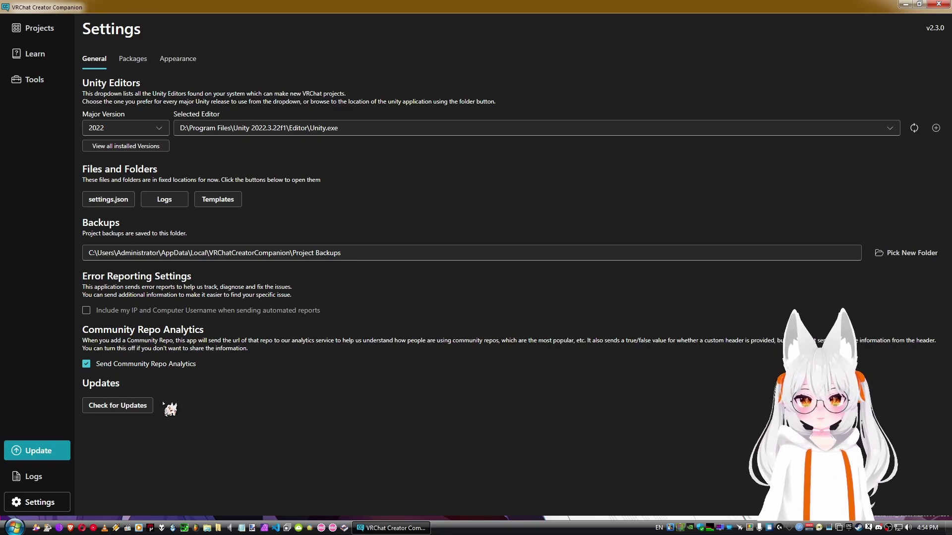
left_click(130, 60)
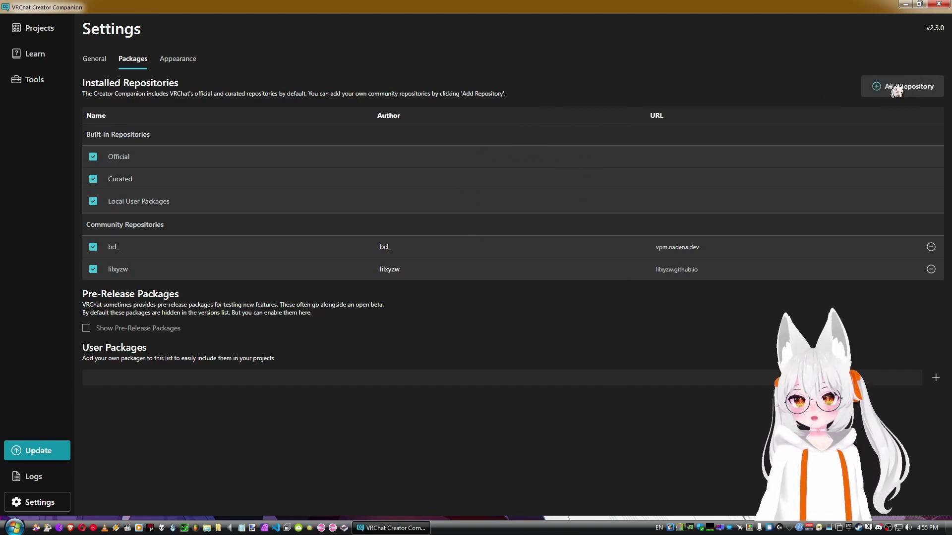
left_click(909, 87)
left_click(233, 124)
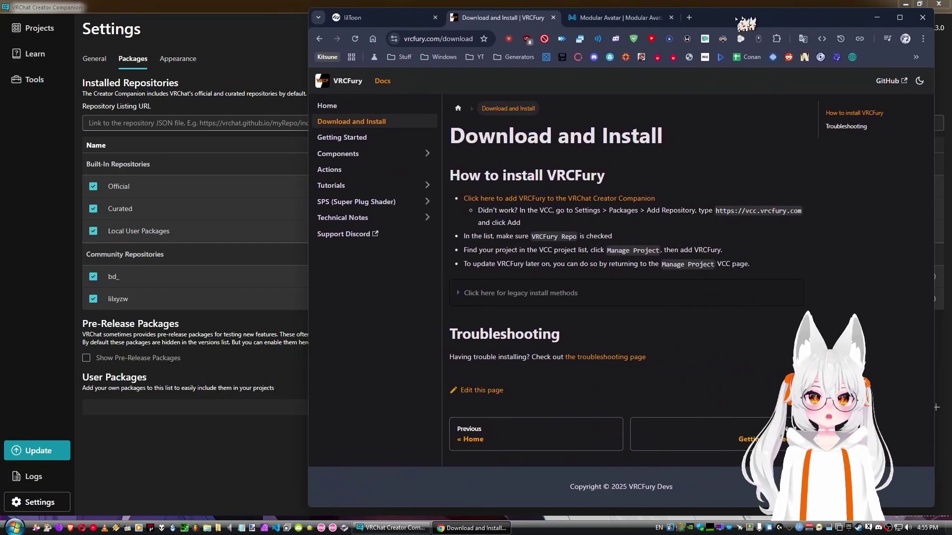
left_click_drag(703, 212, 788, 214)
key("ctrl+c")
left_click(187, 123)
key("ctrl+v")
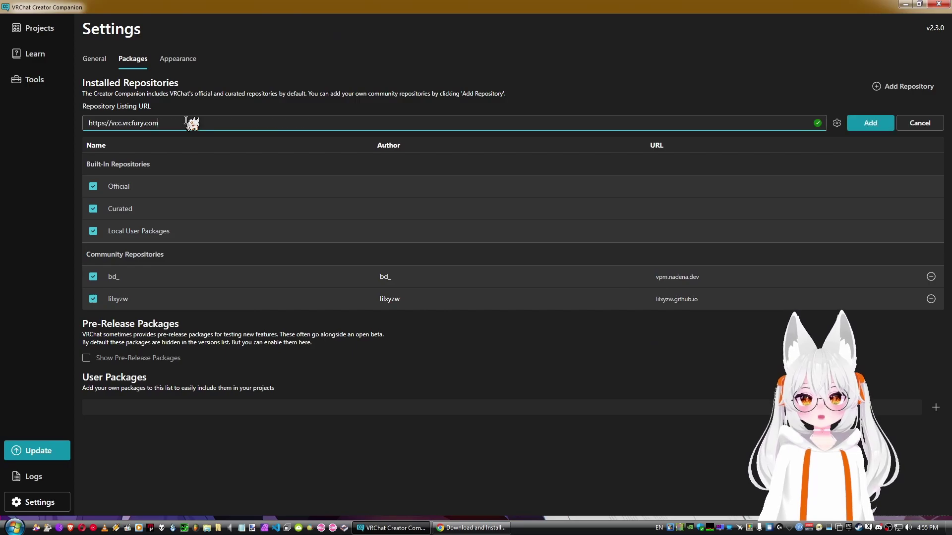
left_click(837, 123)
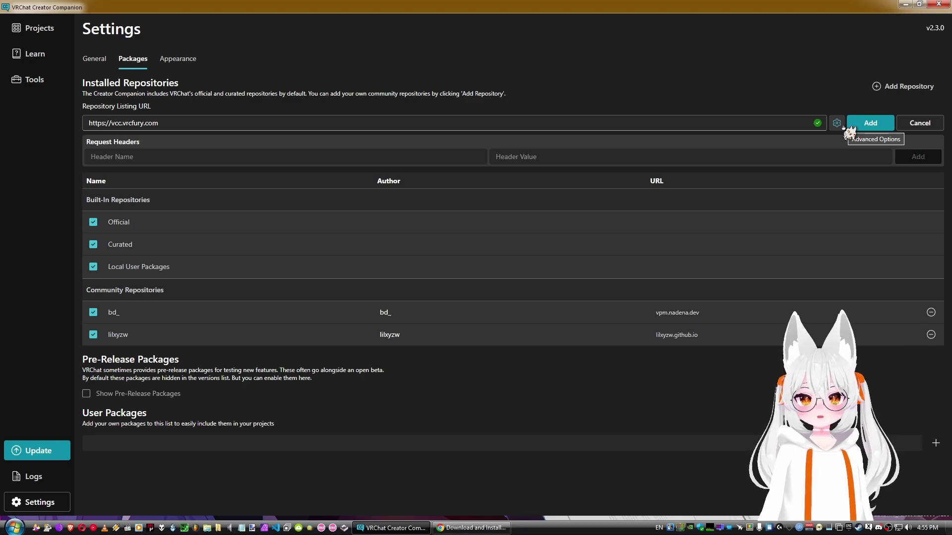
left_click(689, 123)
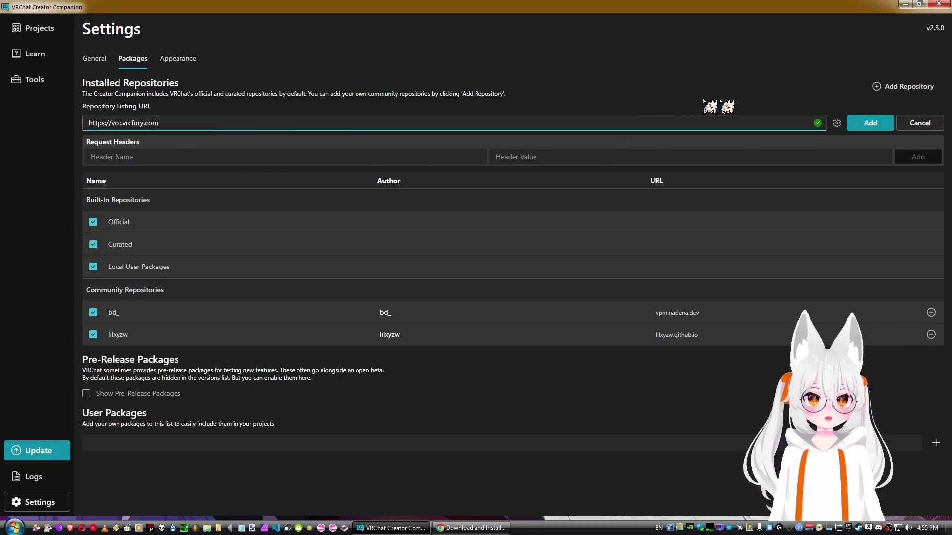
left_click(837, 123)
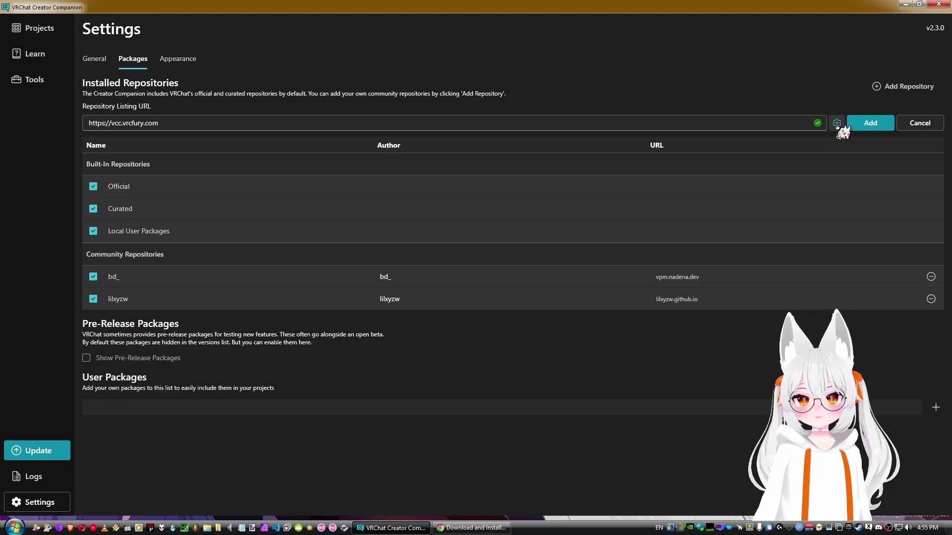
left_click(882, 127)
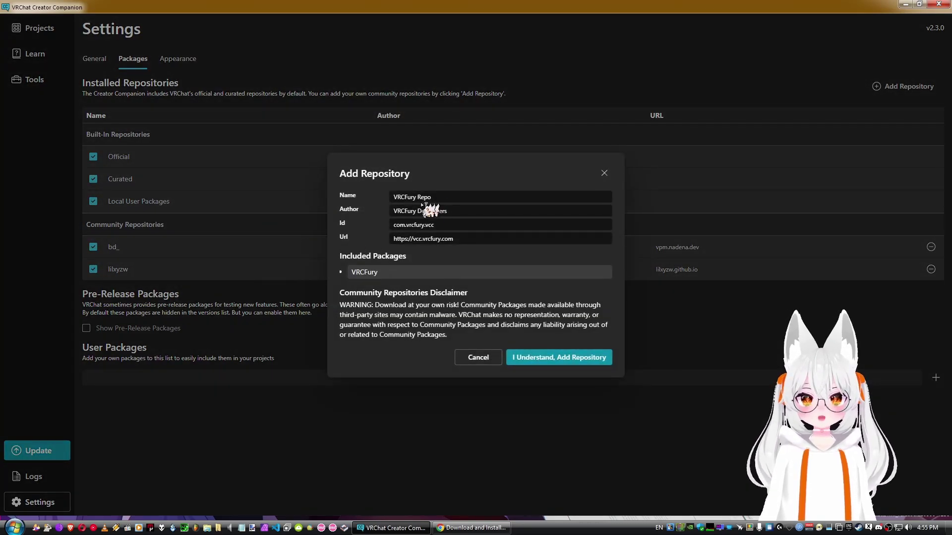
Step: Check the VRCFury Repo's Name and Url fields, then cancel without adding it
left_click(411, 197)
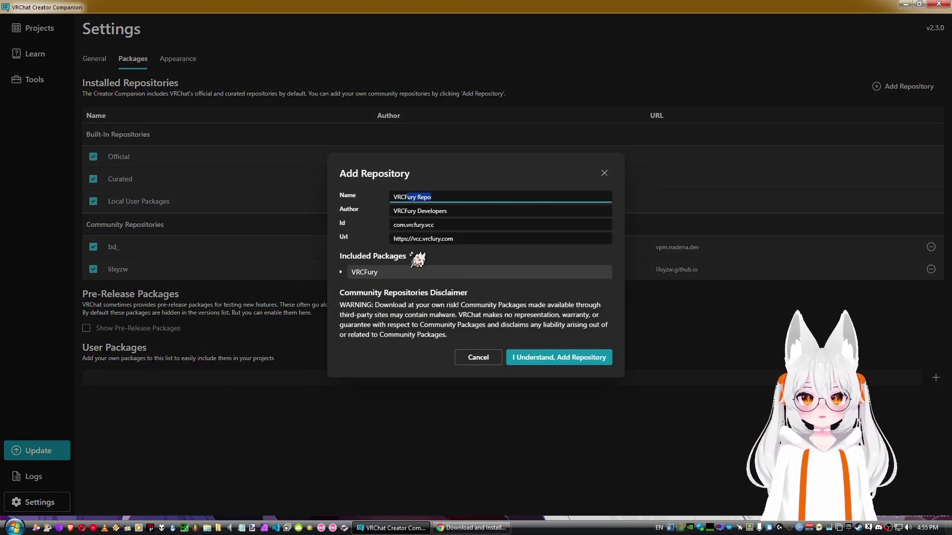
left_click(478, 238)
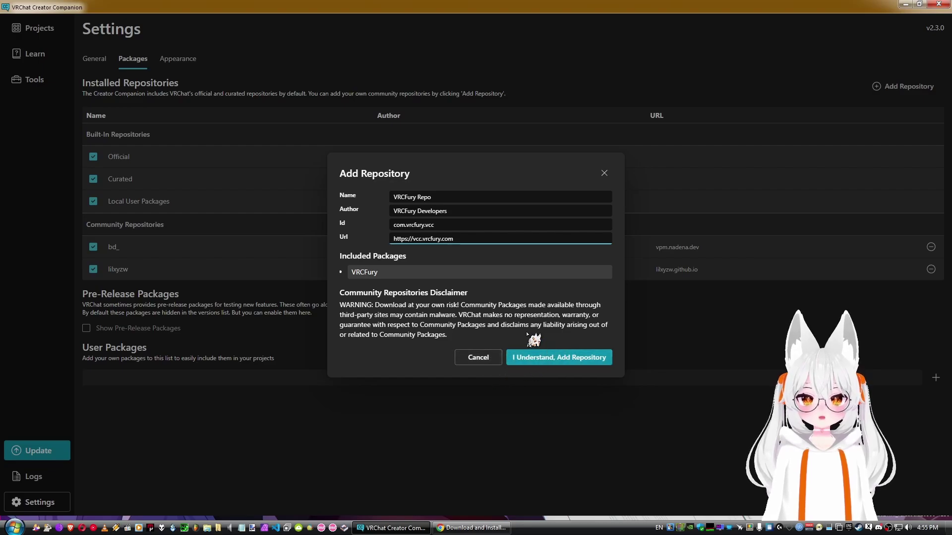
left_click(466, 357)
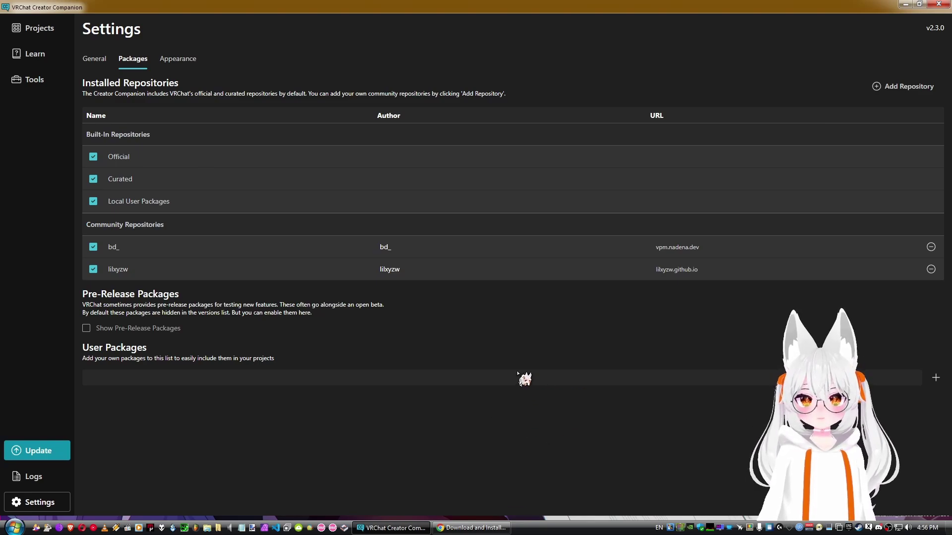
Step: In Appearance settings, try the System UI theme, then return to Dark
left_click(177, 61)
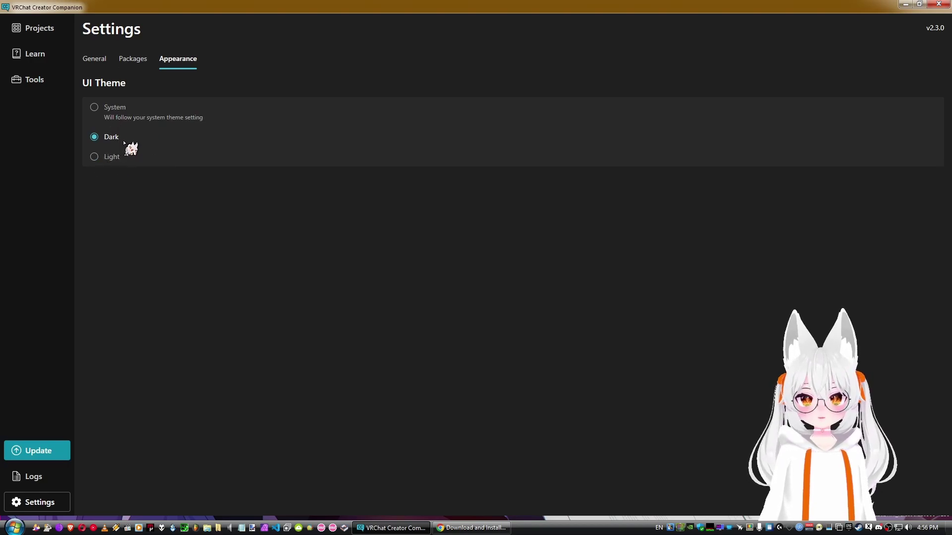
left_click(96, 108)
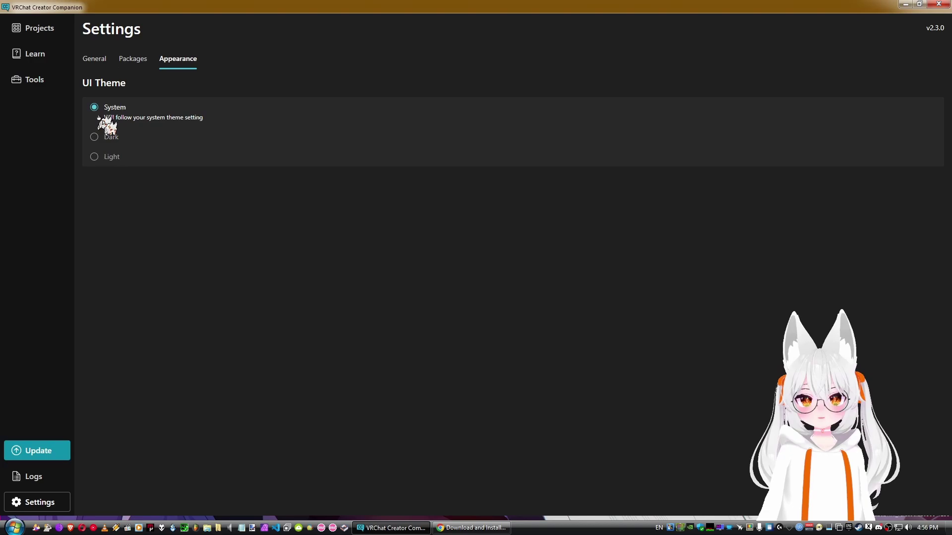
left_click(111, 137)
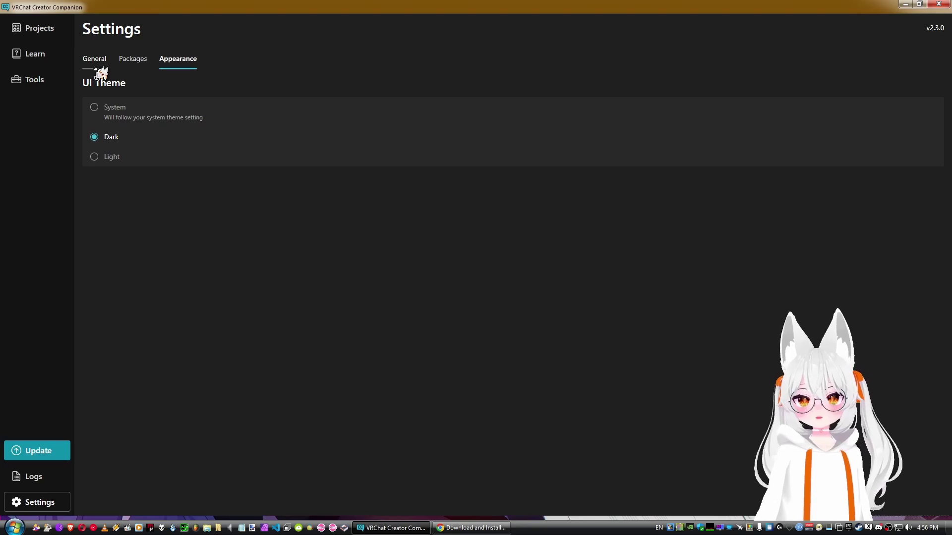
Step: Go back to the Projects list, where DaFox Karin PC is the most recent project
left_click(43, 32)
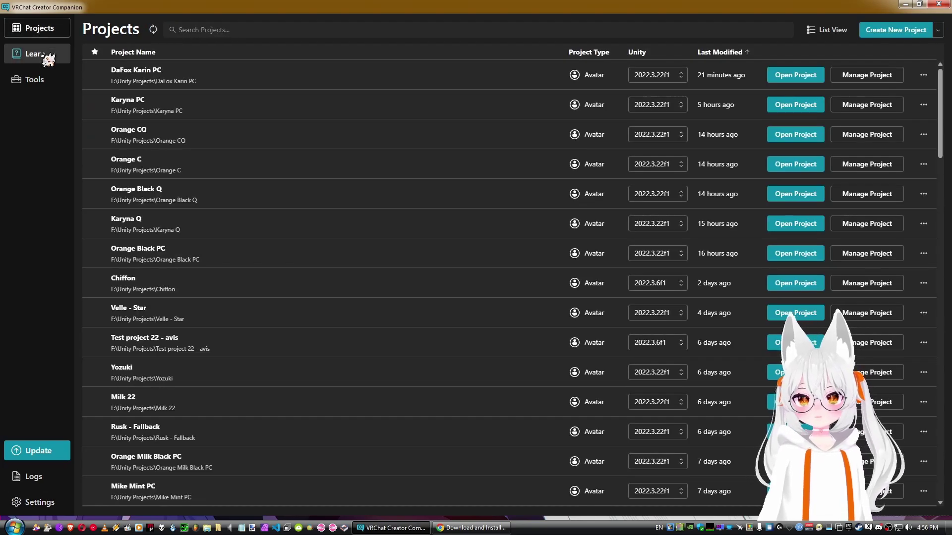